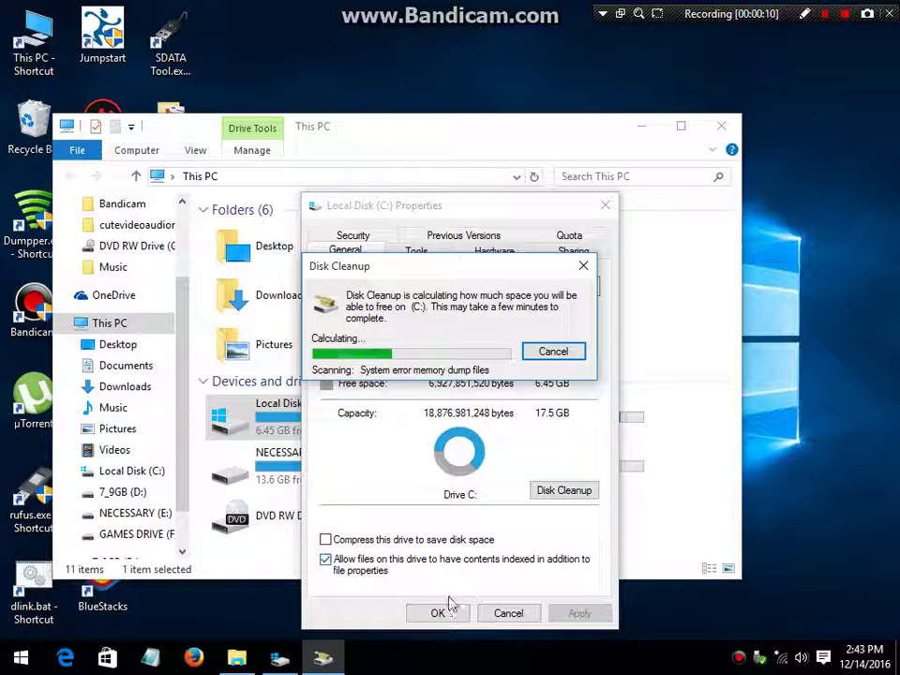
# Close the C: drive properties and have Disk Cleanup rescan the drive with system files included
pyautogui.click(439, 613)
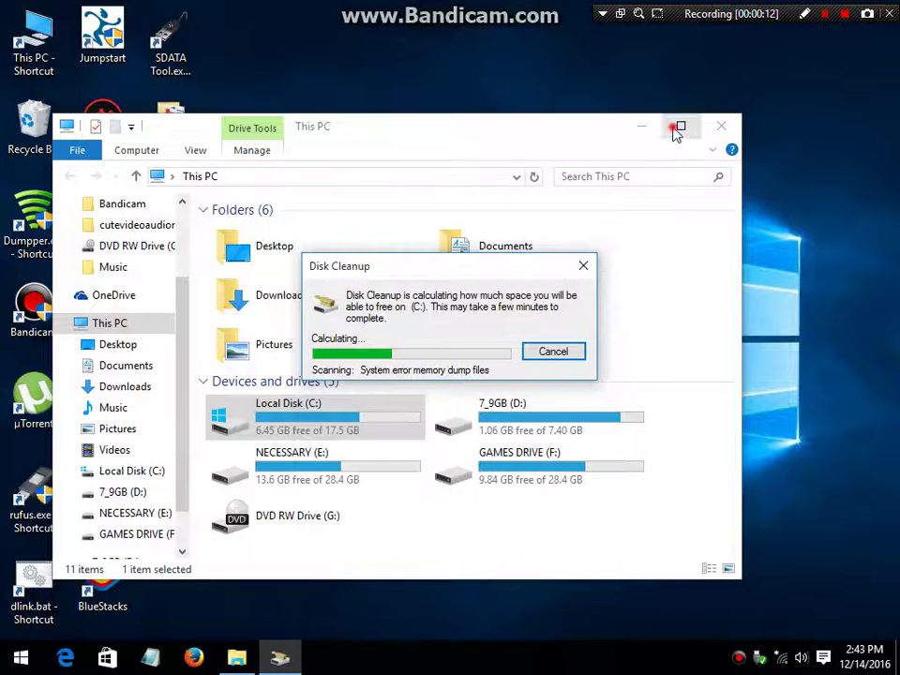
pyautogui.click(679, 128)
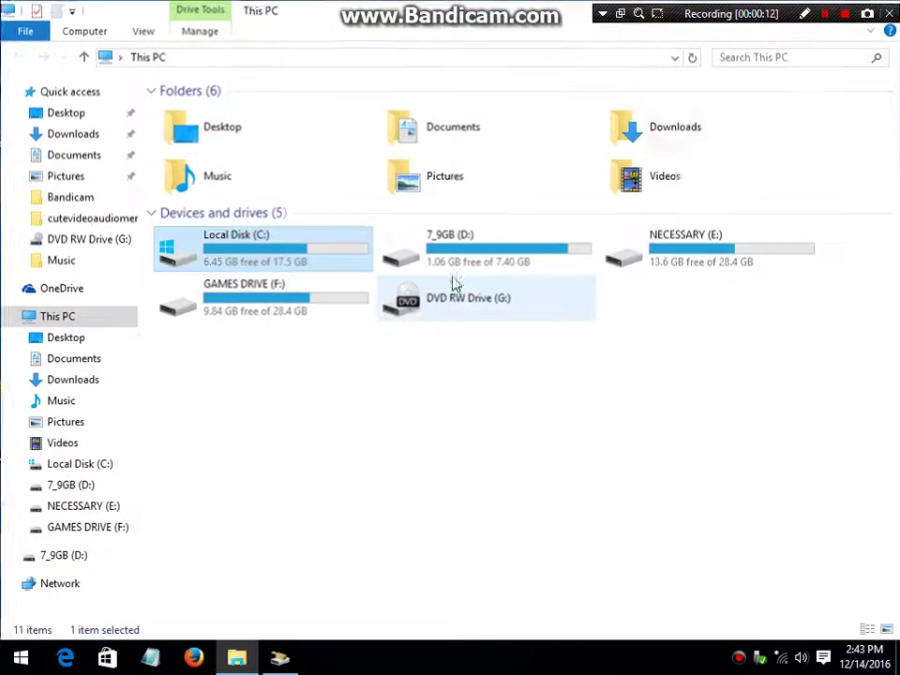
pyautogui.click(281, 661)
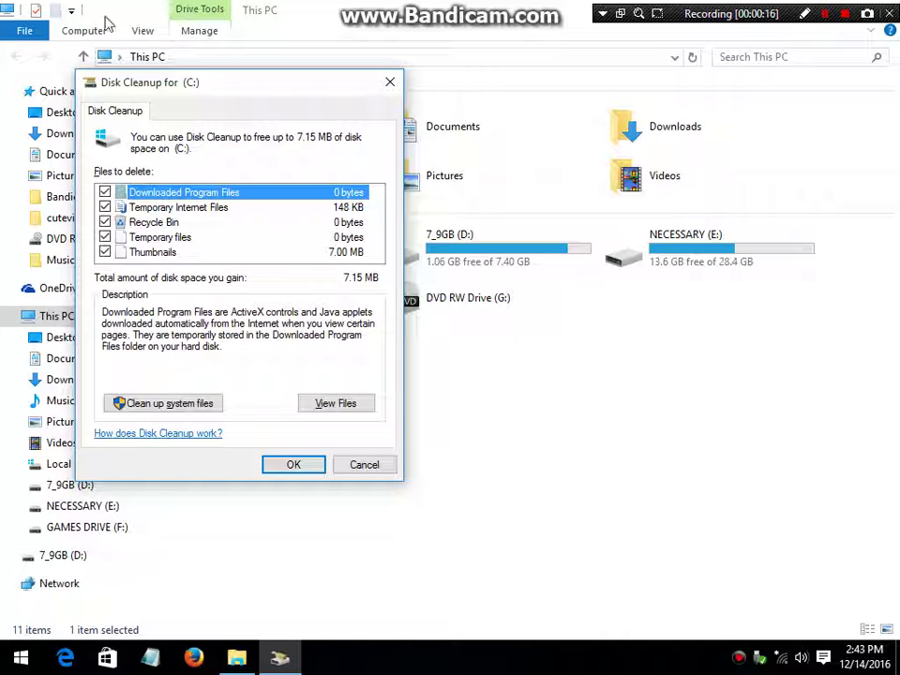
pyautogui.click(191, 410)
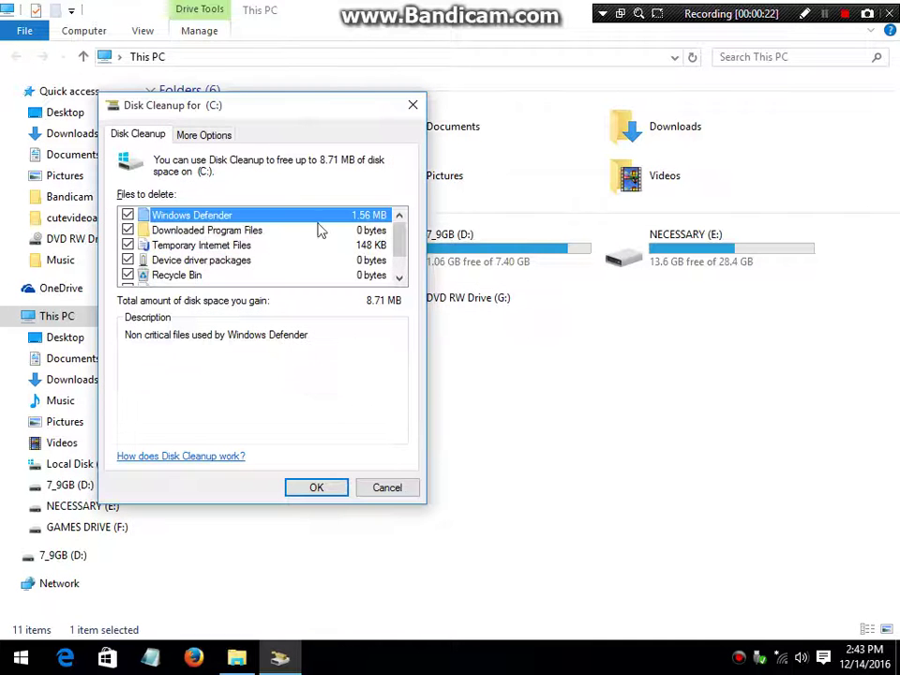
# Clean up old System Restore points and shadow copies from Disk Cleanup's additional options and confirm the deletion
pyautogui.click(212, 136)
pyautogui.click(357, 383)
pyautogui.click(491, 352)
# Run Disk Cleanup on drive C: for the ticked file categories and confirm permanent deletion
pyautogui.click(138, 134)
pyautogui.scroll(-1, 241, 253)
pyautogui.click(317, 486)
pyautogui.click(456, 338)
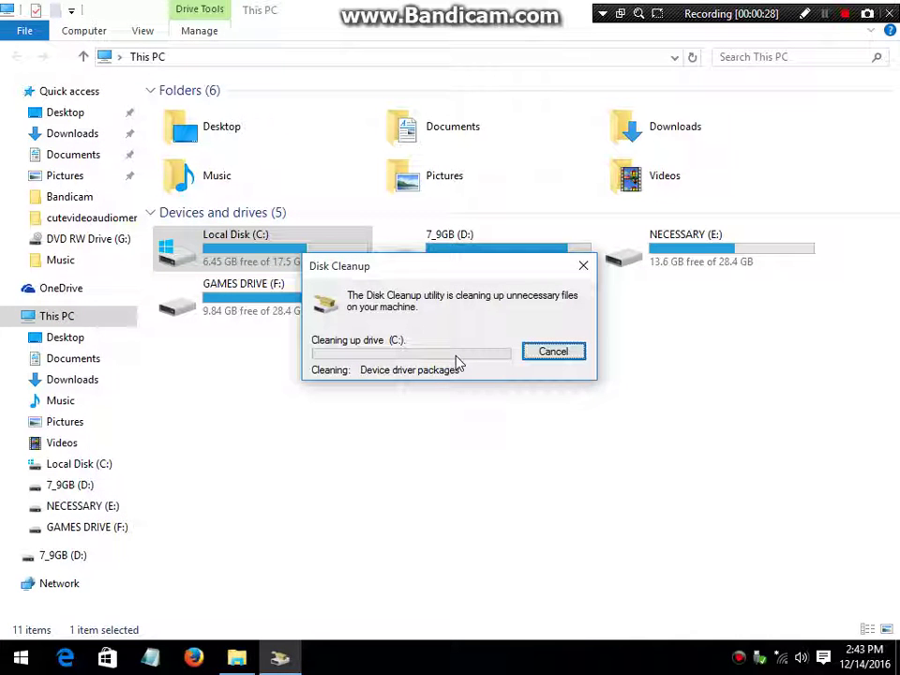
# Refresh This PC and open the system protection configuration for Local Disk (C:) from the computer's properties
pyautogui.rightClick(395, 354)
pyautogui.click(459, 424)
pyautogui.rightClick(430, 374)
pyautogui.click(500, 562)
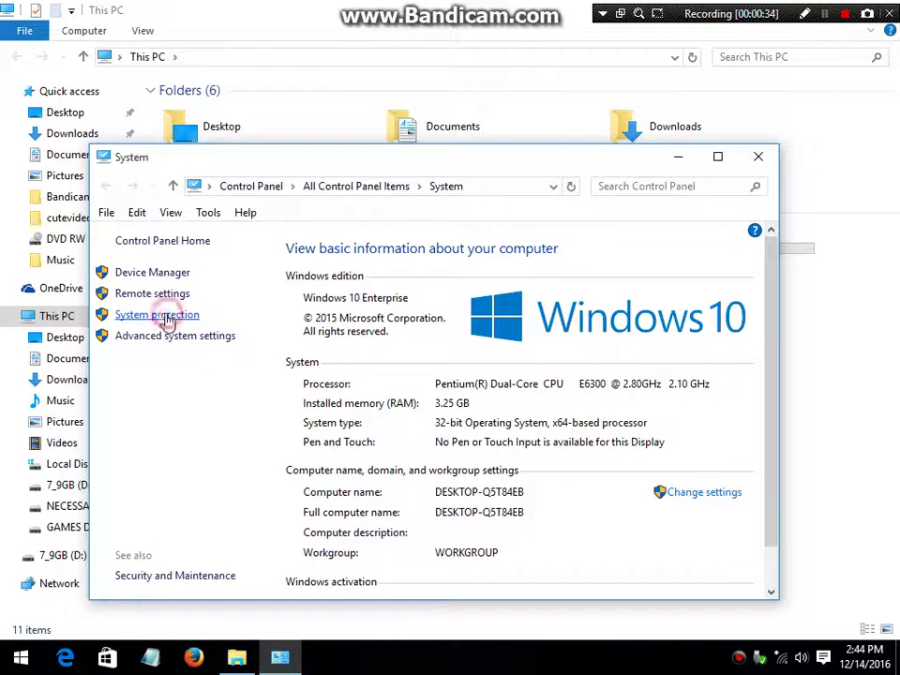
pyautogui.click(157, 315)
pyautogui.click(398, 421)
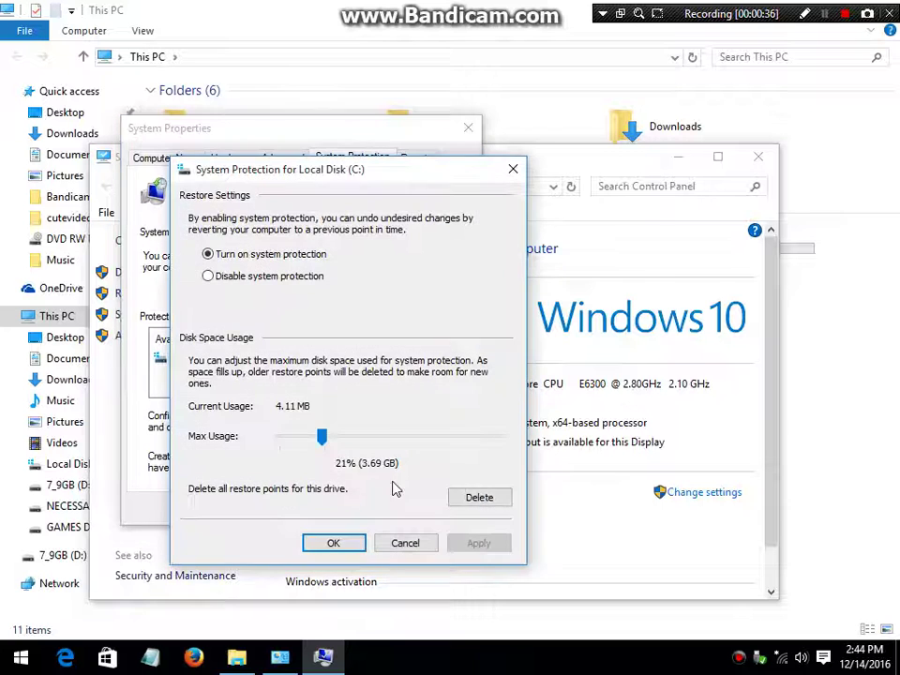
# Set the maximum system protection disk usage for C: to 2% (360.05 MB) and delete all its restore points
pyautogui.moveTo(319, 438); pyautogui.dragTo(279, 439)
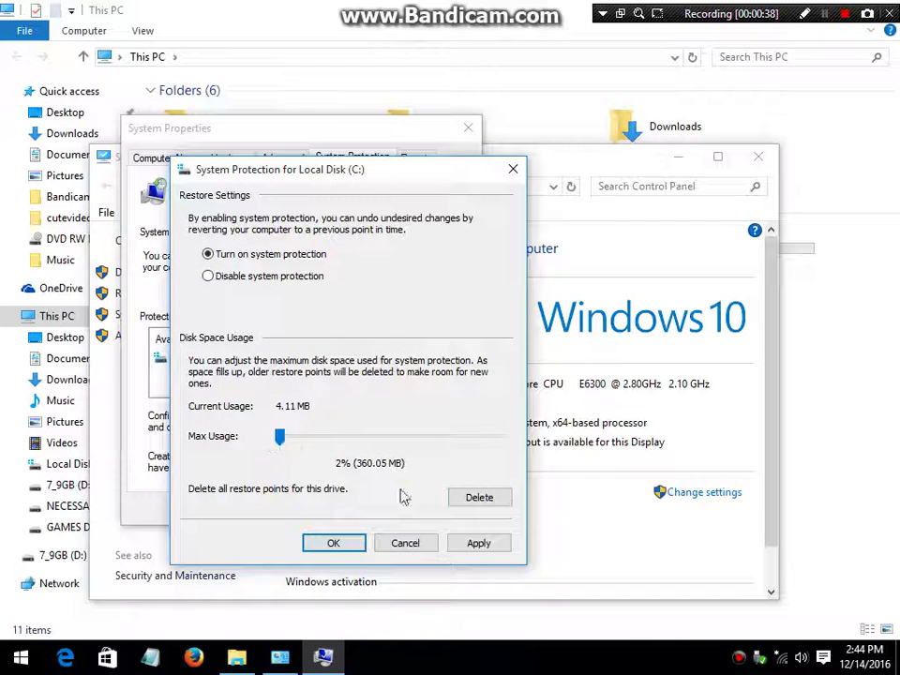
pyautogui.click(479, 498)
pyautogui.click(450, 396)
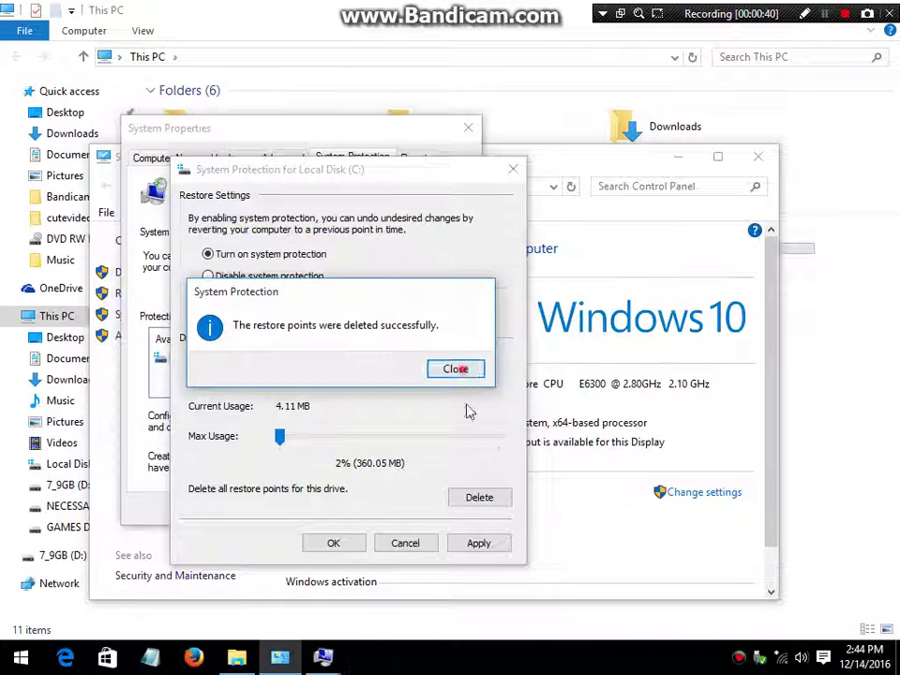
pyautogui.click(464, 373)
pyautogui.click(334, 543)
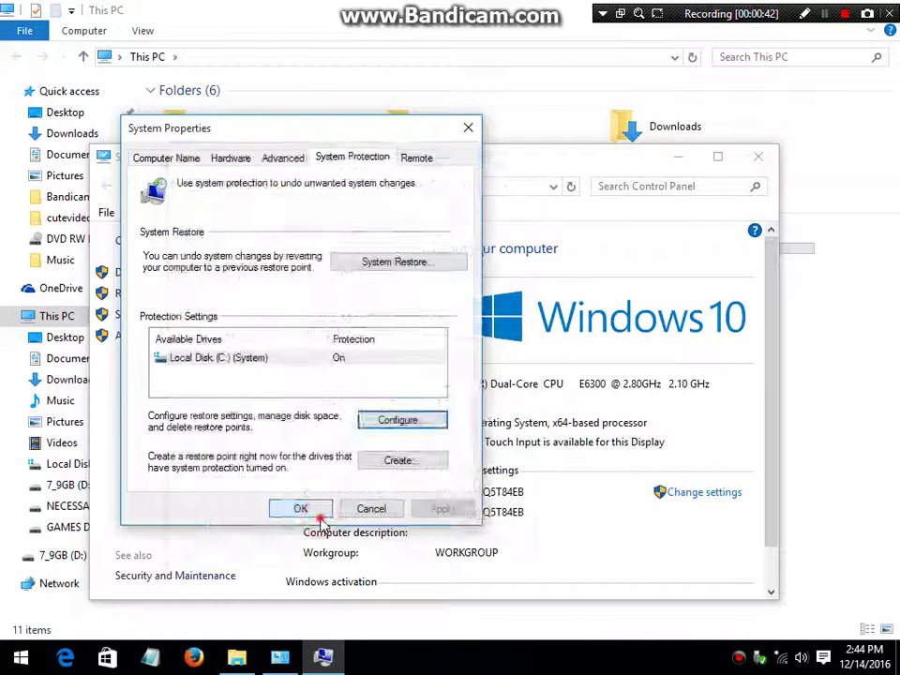
pyautogui.click(310, 510)
pyautogui.click(760, 161)
# Refresh This PC, look into the NECESSARY (E:) drive and minimise its window
pyautogui.rightClick(496, 433)
pyautogui.click(515, 511)
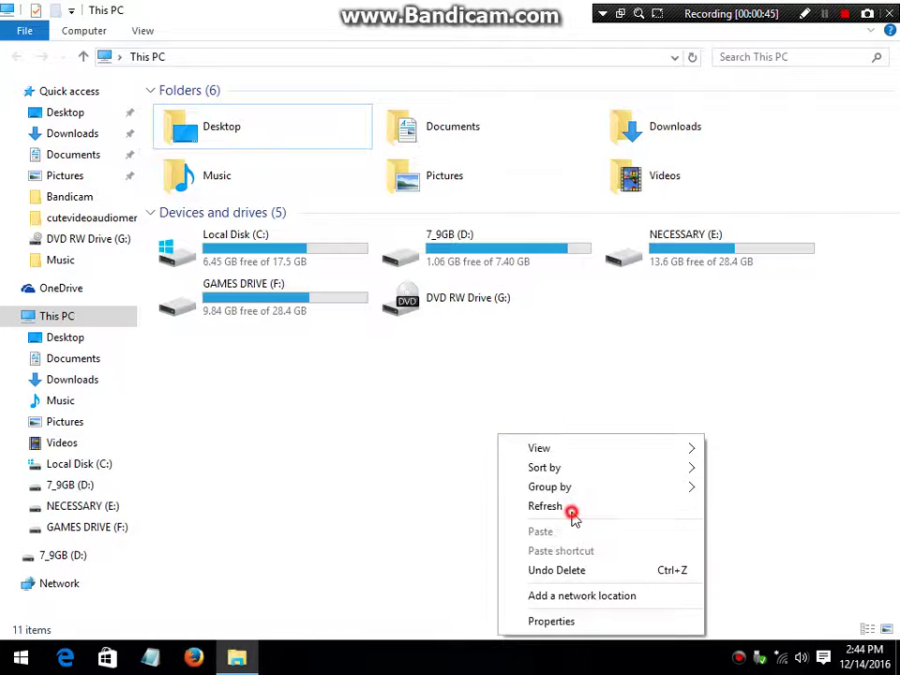
pyautogui.click(558, 286)
pyautogui.click(682, 270)
pyautogui.doubleClick(669, 268)
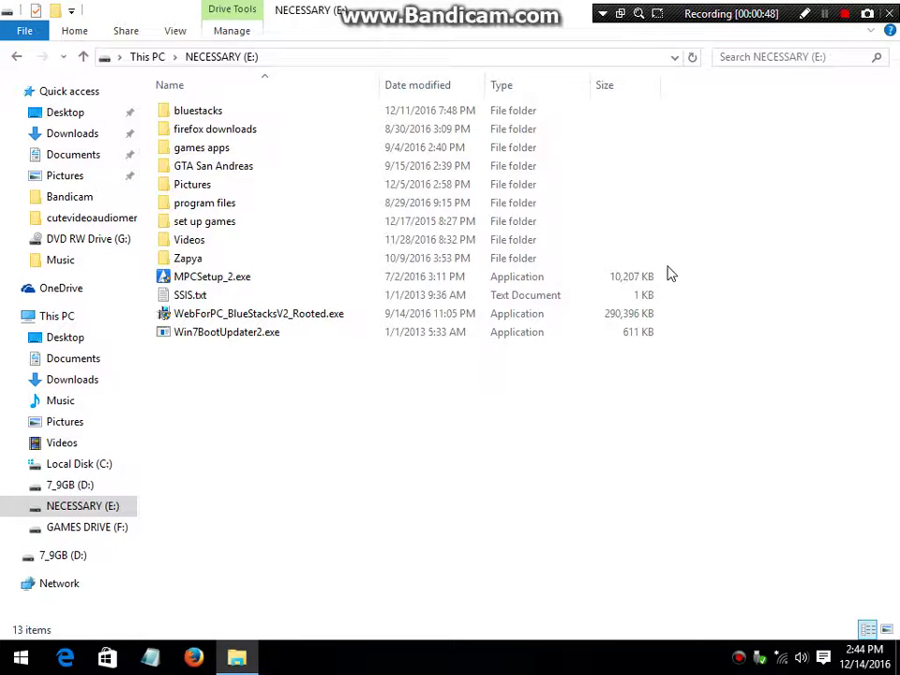
pyautogui.press('super+Down')
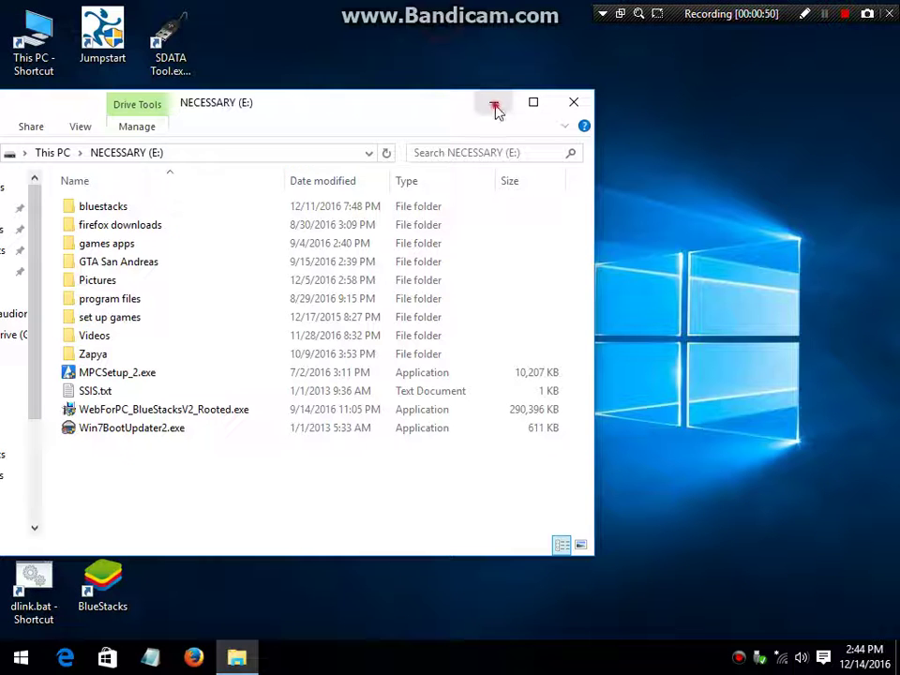
pyautogui.click(495, 105)
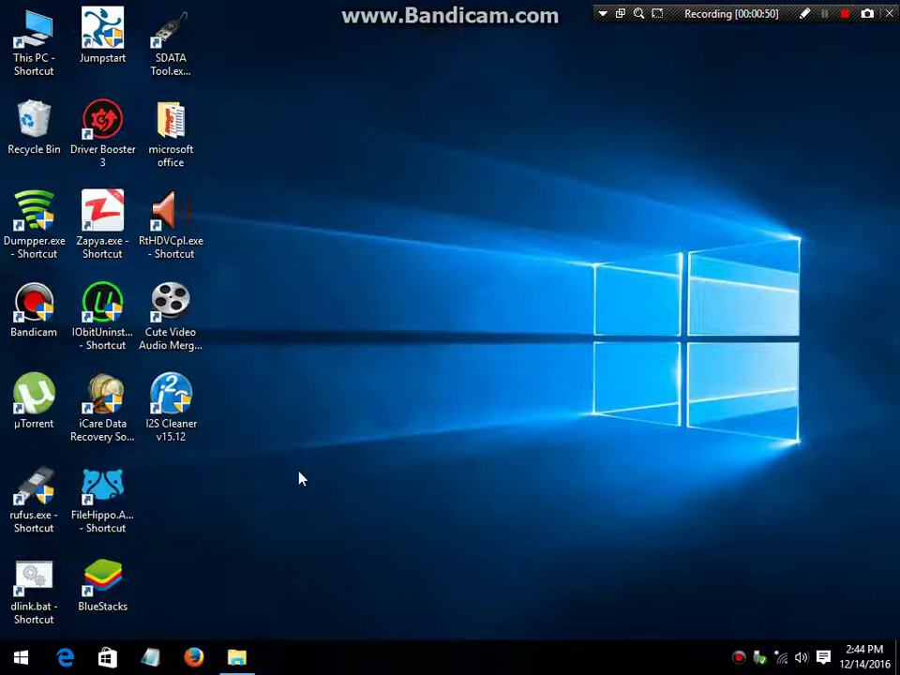
# Run I2S Cleaner v15.12 from the desktop to delete temporary files and review its output
pyautogui.rightClick(167, 418)
pyautogui.click(170, 403)
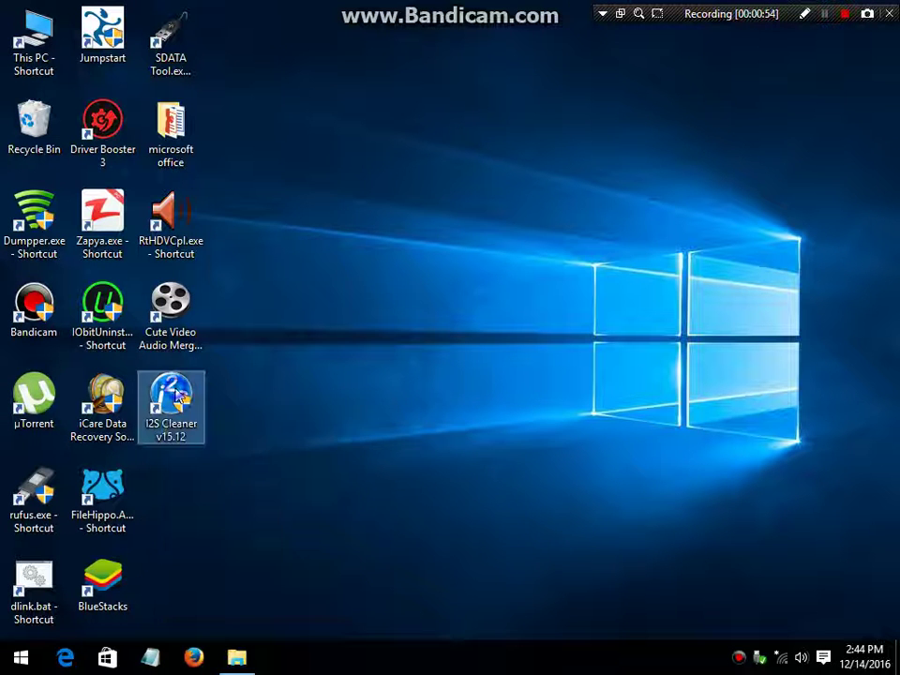
pyautogui.rightClick(175, 404)
pyautogui.click(261, 177)
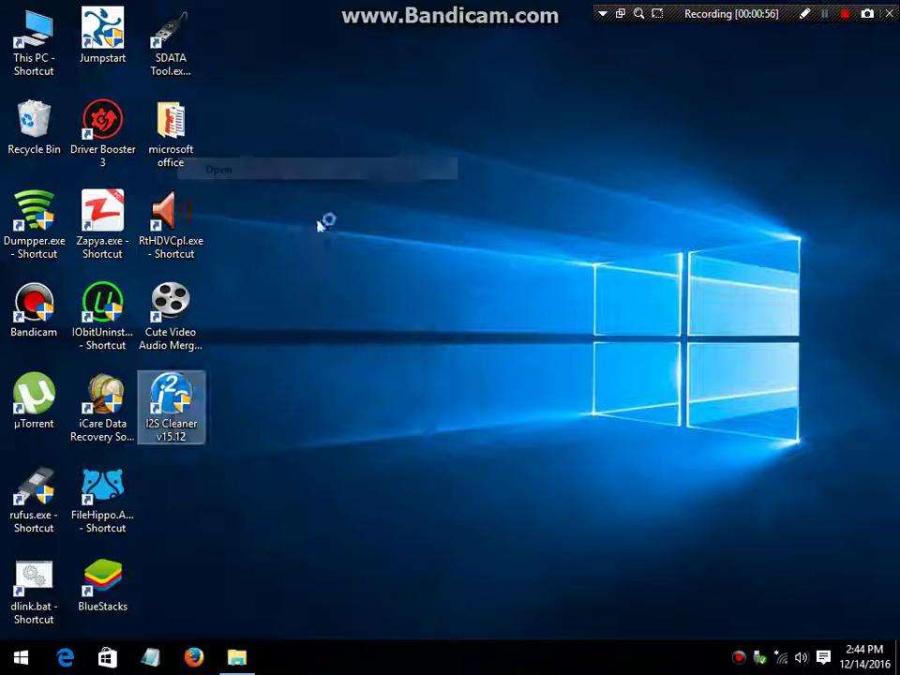
pyautogui.click(530, 477)
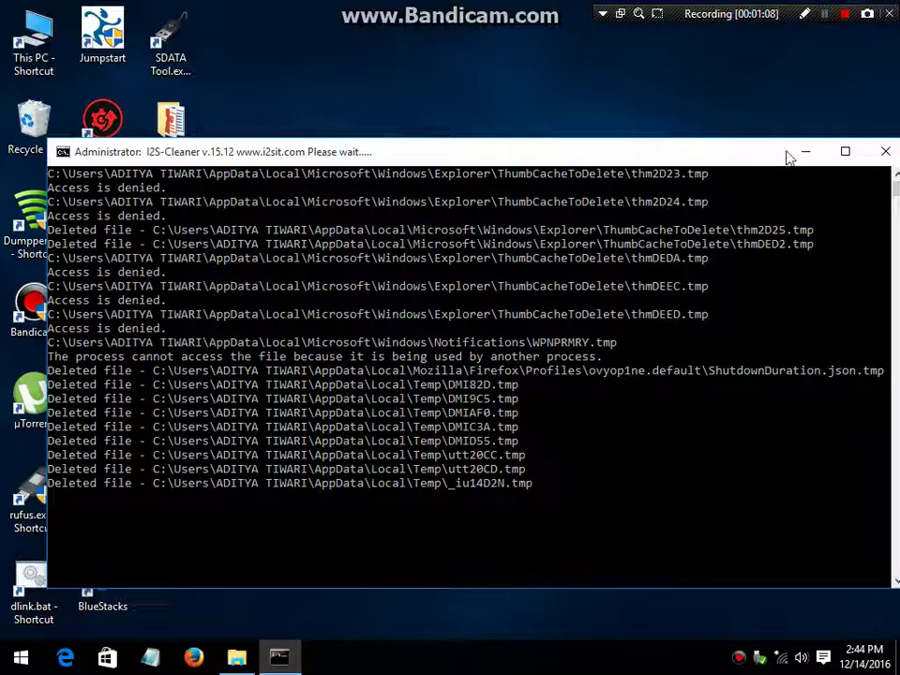
pyautogui.scroll(-4, 422, 436)
pyautogui.scroll(2, 422, 436)
pyautogui.scroll(4, 421, 434)
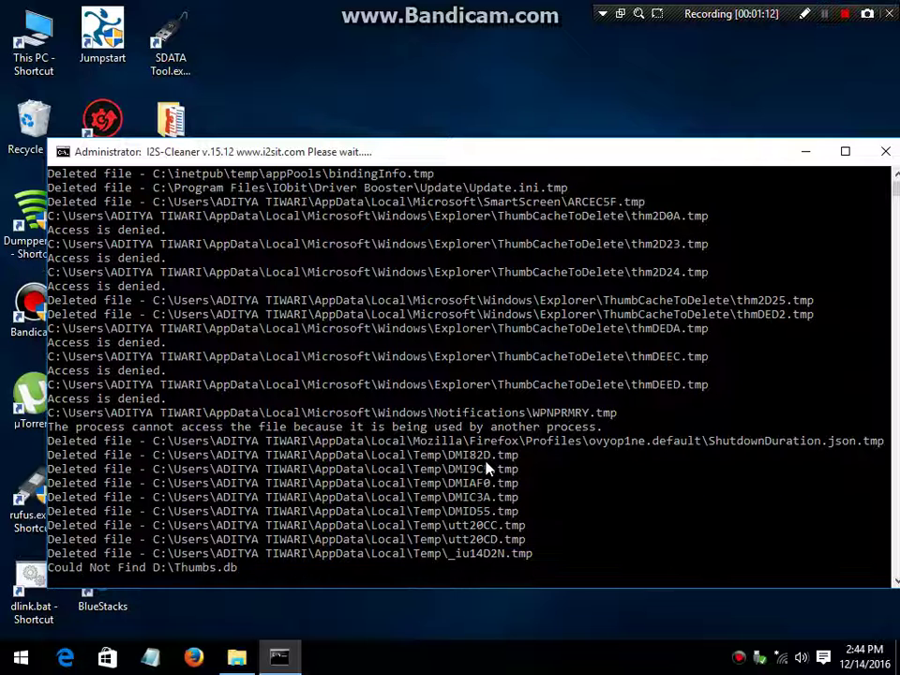
pyautogui.scroll(-1, 487, 469)
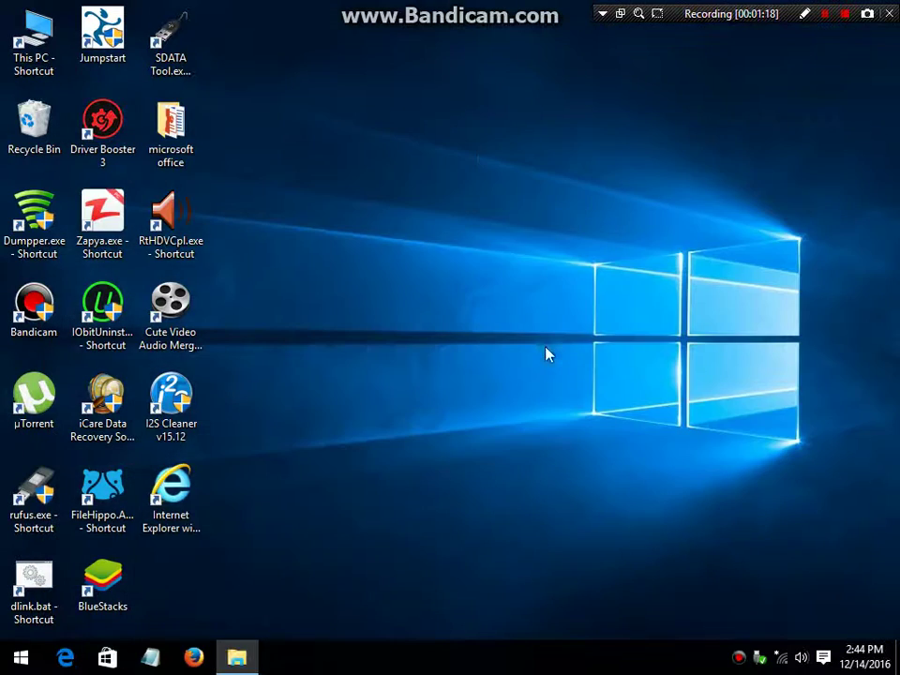
# Launch MPCSetup_2.exe from the NECESSARY (E:) drive and close the file window
pyautogui.rightClick(461, 129)
pyautogui.click(514, 181)
pyautogui.doubleClick(30, 42)
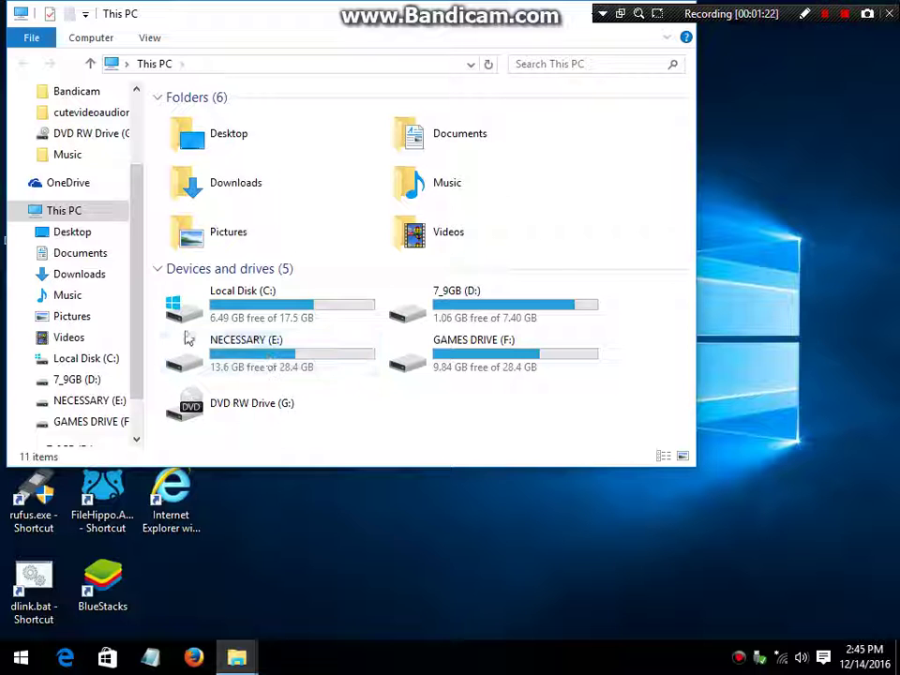
pyautogui.doubleClick(341, 358)
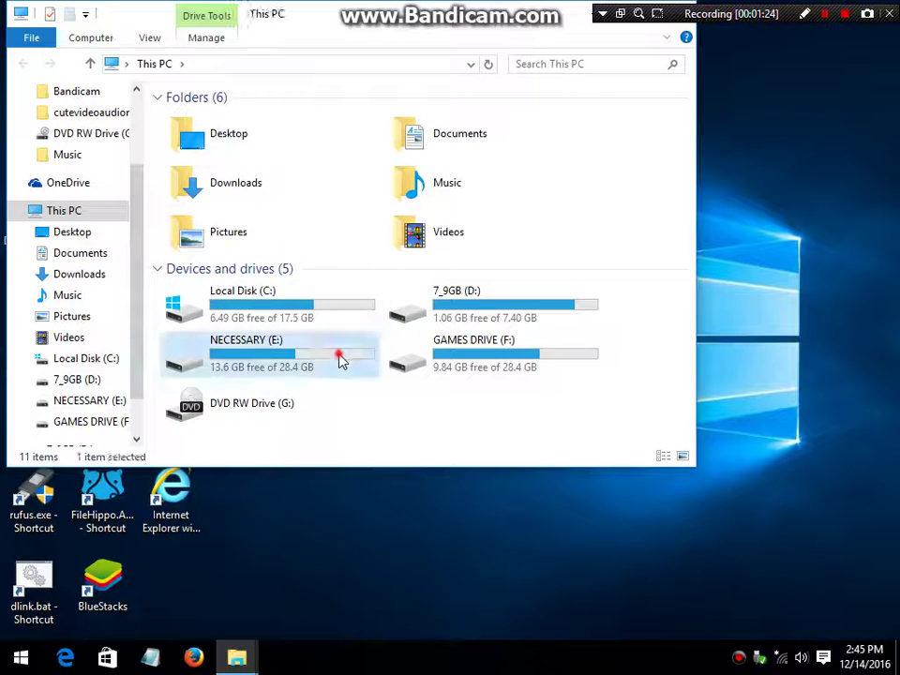
pyautogui.click(215, 287)
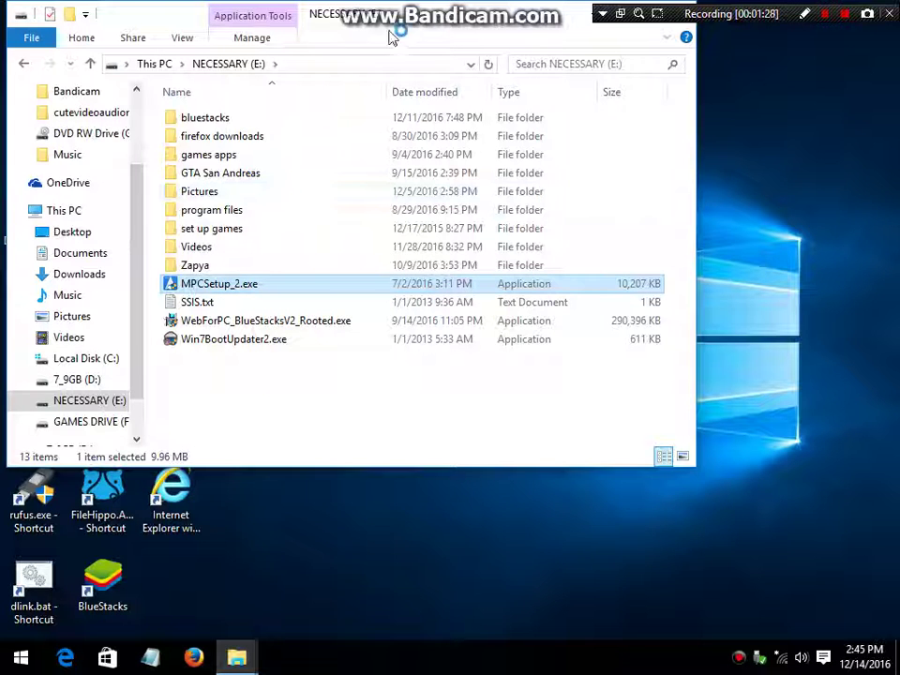
pyautogui.moveTo(432, 29); pyautogui.dragTo(544, 94)
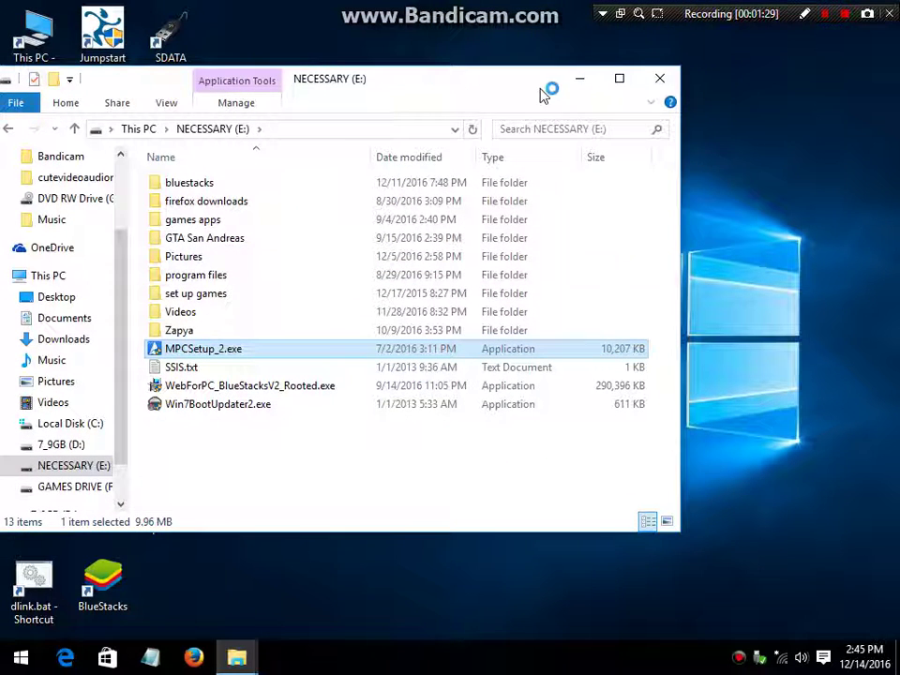
pyautogui.click(660, 81)
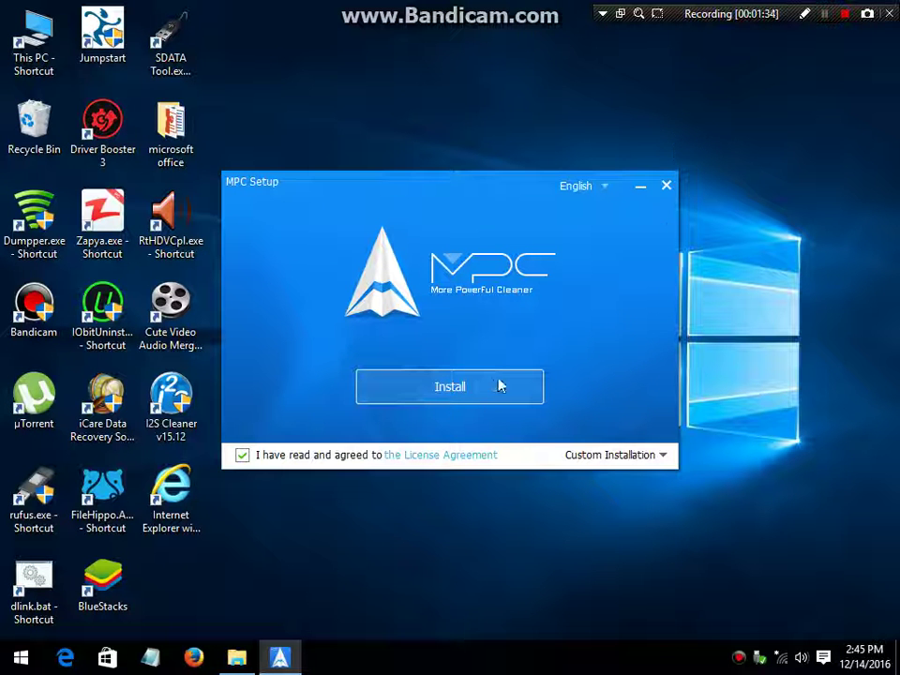
# Install MPC Cleaner with a custom destination on drive D:, in the MPC Cleaner folder
pyautogui.click(656, 457)
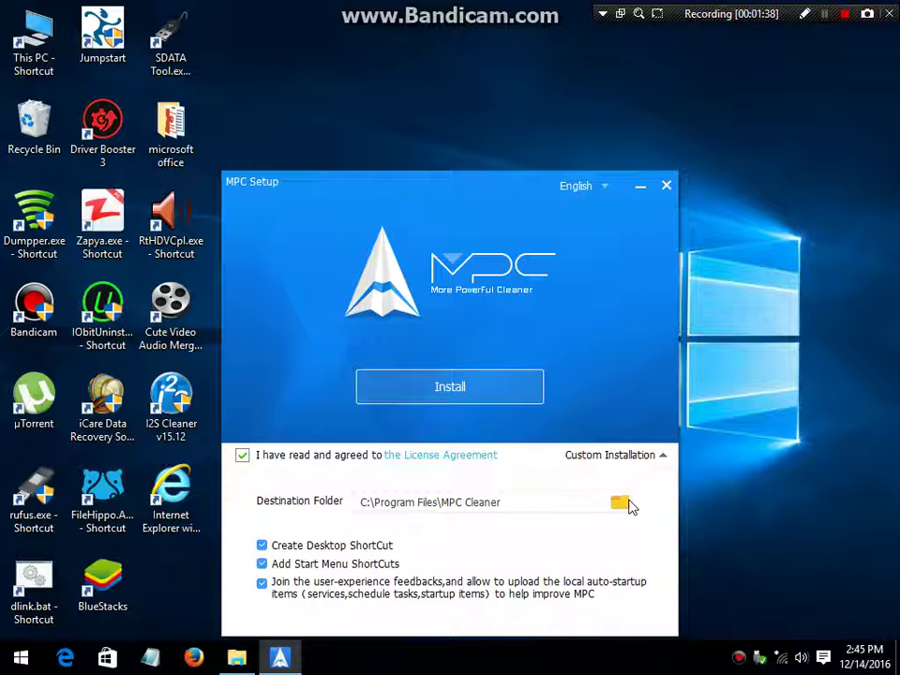
pyautogui.click(616, 504)
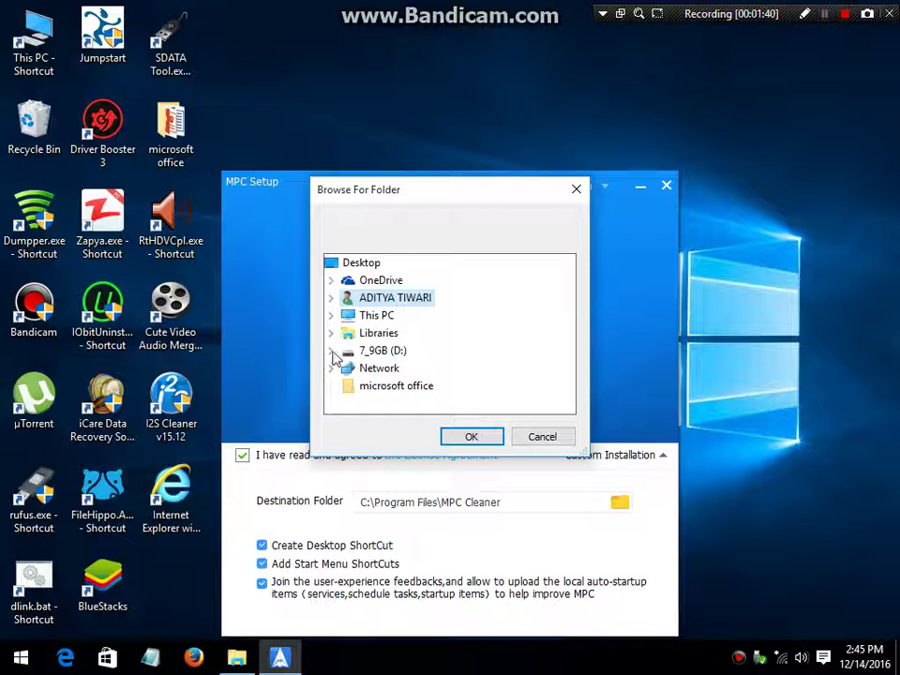
pyautogui.click(331, 351)
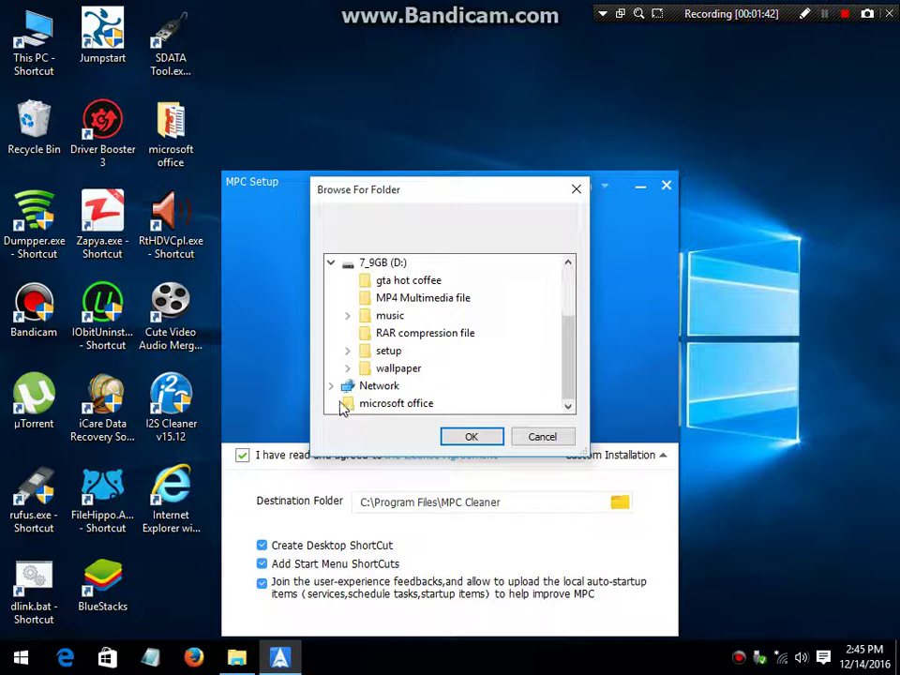
pyautogui.scroll(1, 375, 337)
pyautogui.scroll(1, 384, 322)
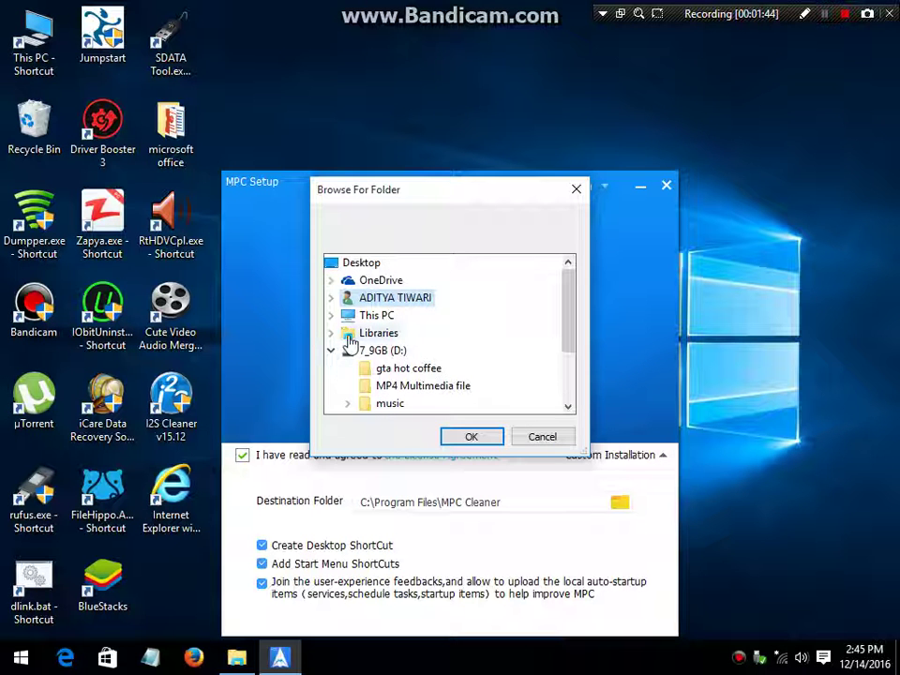
pyautogui.click(374, 353)
pyautogui.click(473, 437)
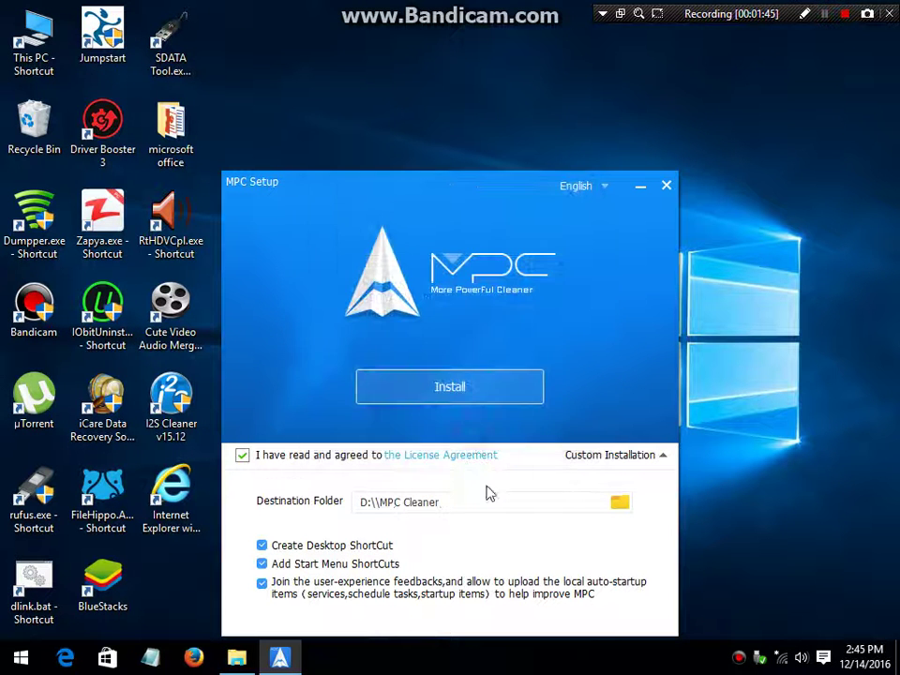
pyautogui.click(485, 392)
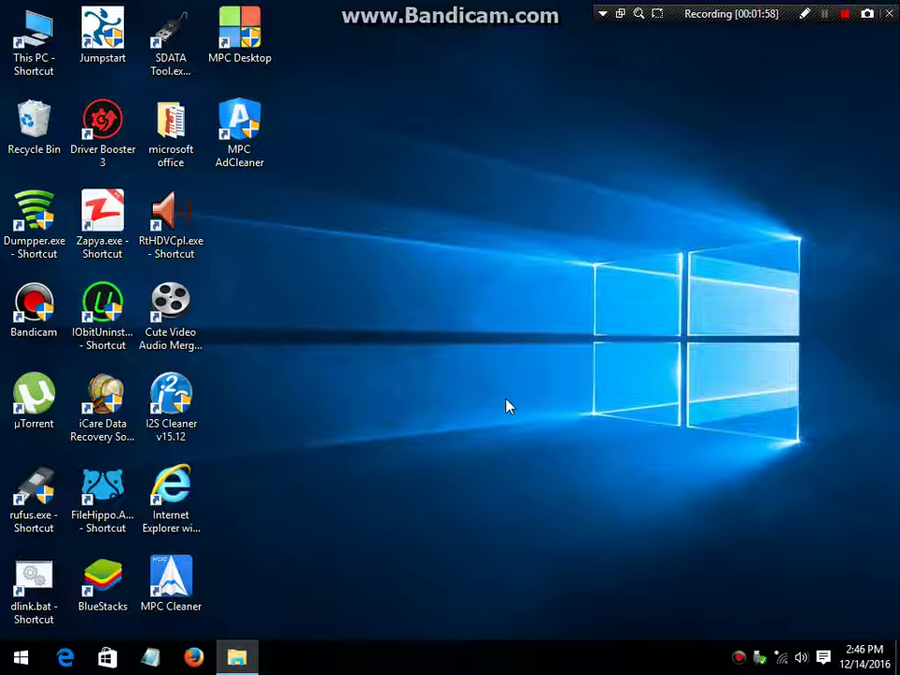
# Refresh the desktop and start a full PC check in MPC Cleaner
pyautogui.rightClick(519, 161)
pyautogui.click(543, 207)
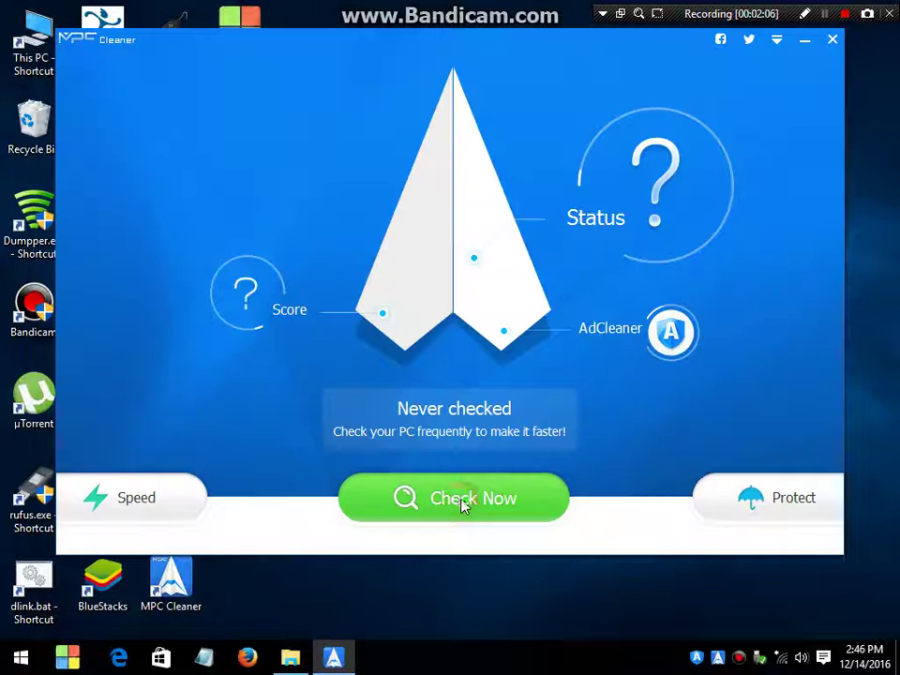
pyautogui.click(450, 516)
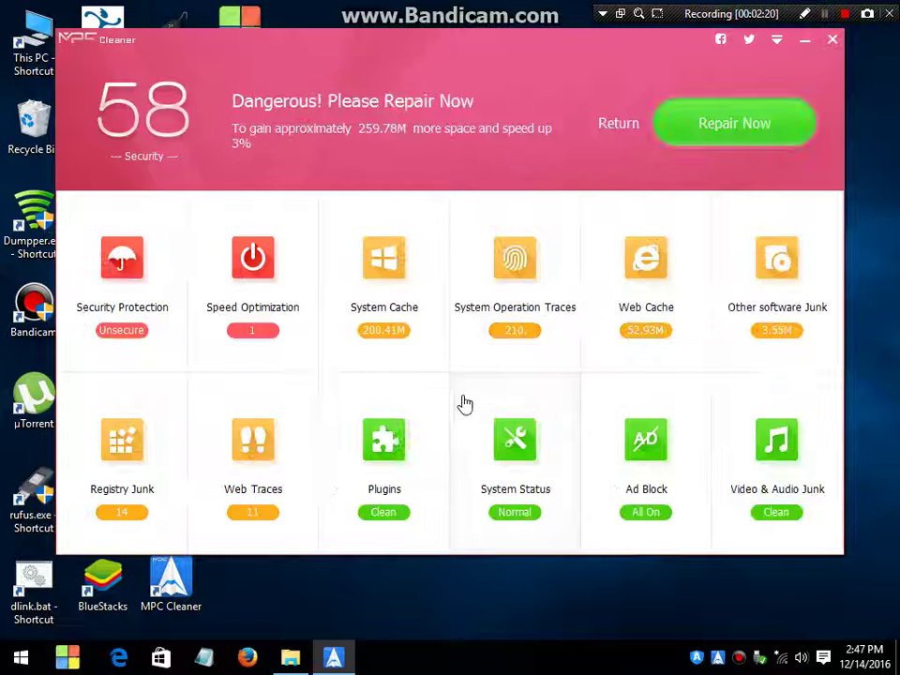
# Expand the System Cache results and include all System Files and the Recycle Bin in the repair selection
pyautogui.click(404, 312)
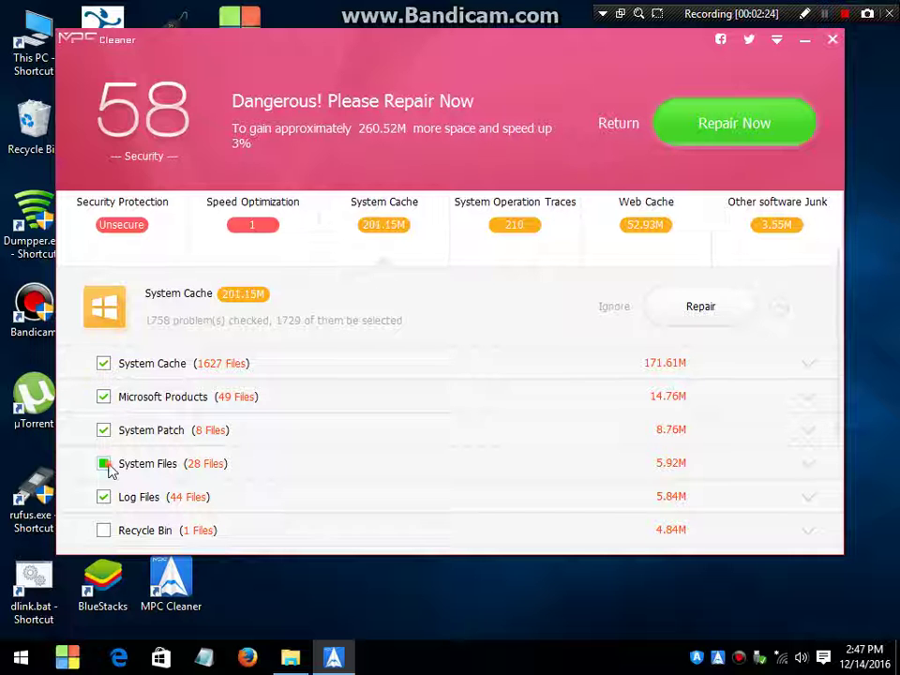
pyautogui.click(104, 531)
pyautogui.scroll(-2, 155, 517)
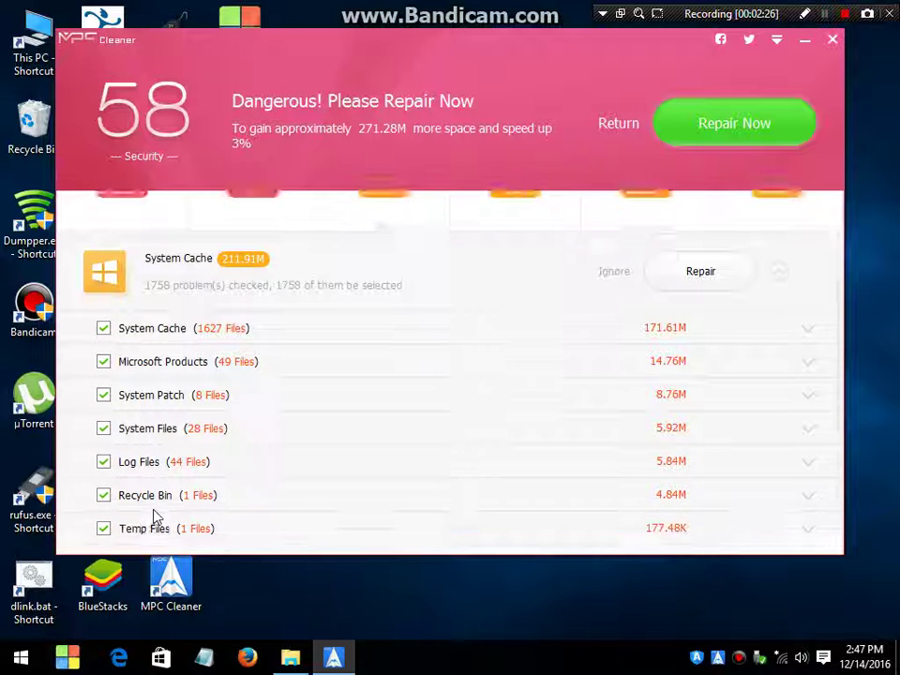
pyautogui.scroll(3, 251, 448)
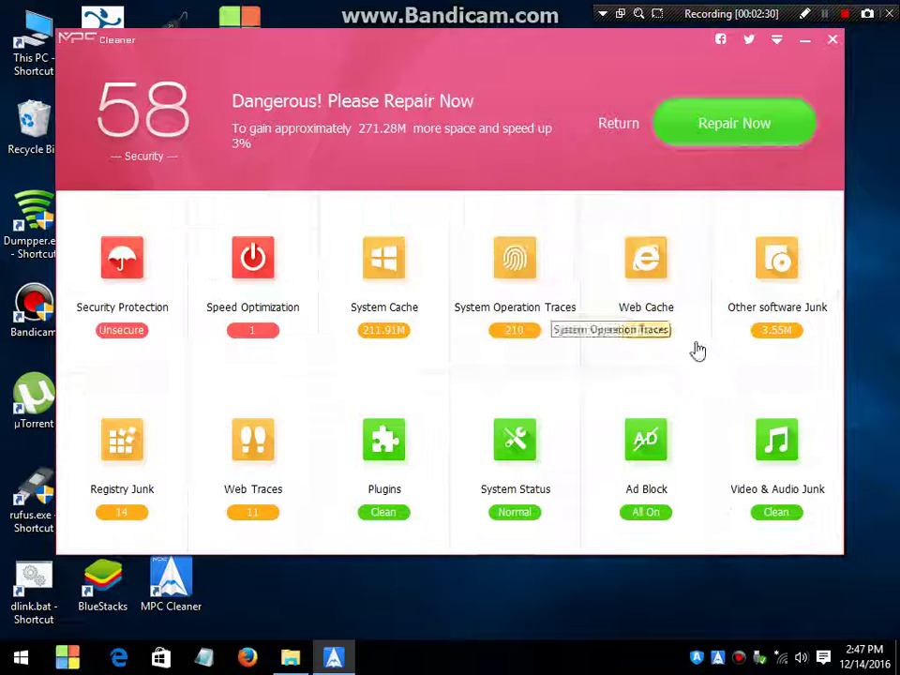
# Check the Web Cache results, then include all System Operation Traces items in the repair selection
pyautogui.click(653, 332)
pyautogui.click(652, 232)
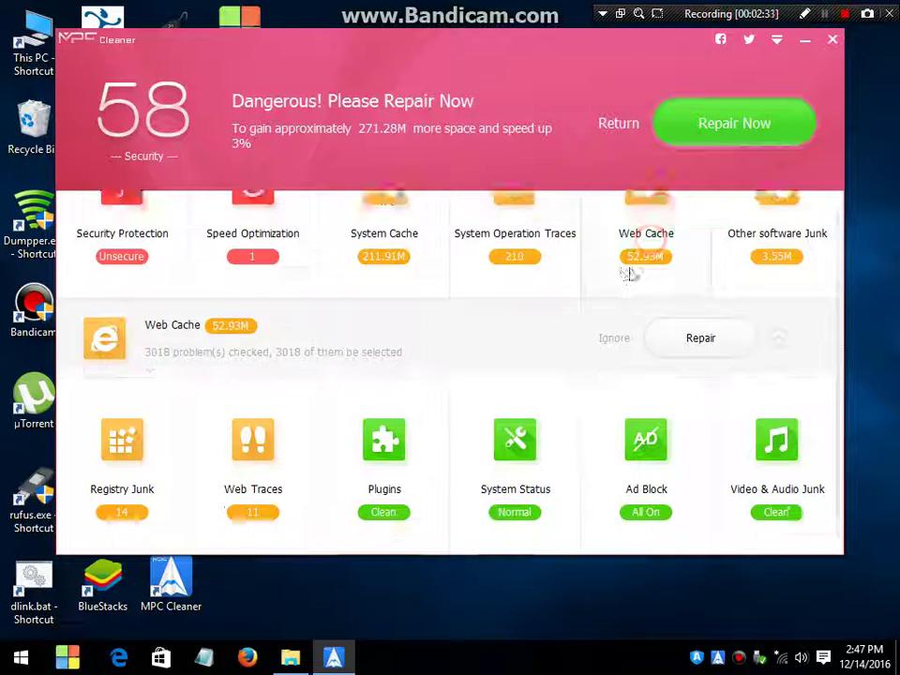
pyautogui.click(545, 267)
pyautogui.click(105, 365)
pyautogui.click(498, 239)
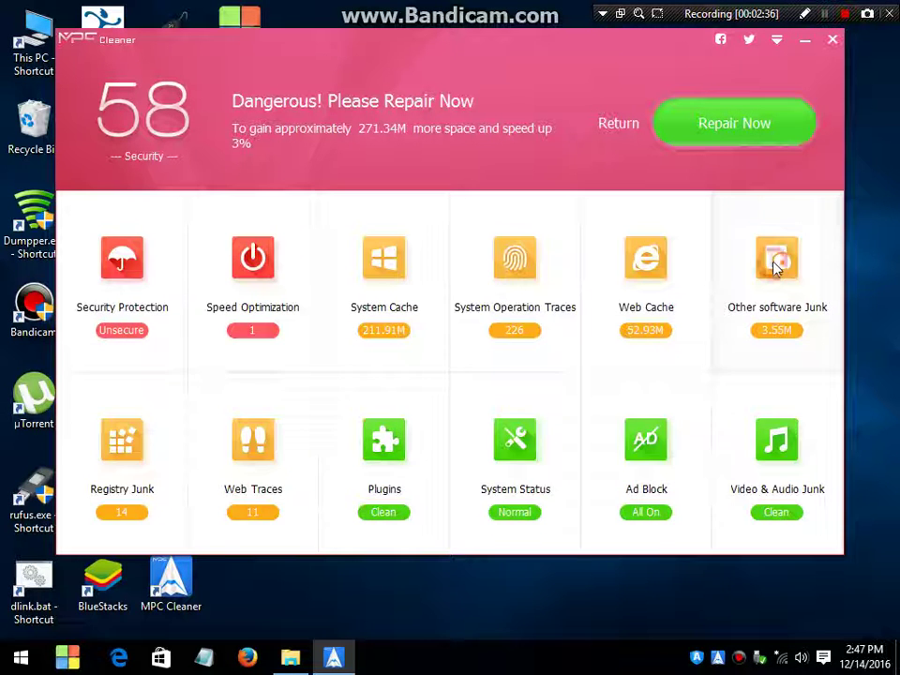
# Examine the Other software Junk, Speed Optimization and Registry Junk results of the PC check
pyautogui.click(774, 260)
pyautogui.click(102, 402)
pyautogui.scroll(-10, 428, 384)
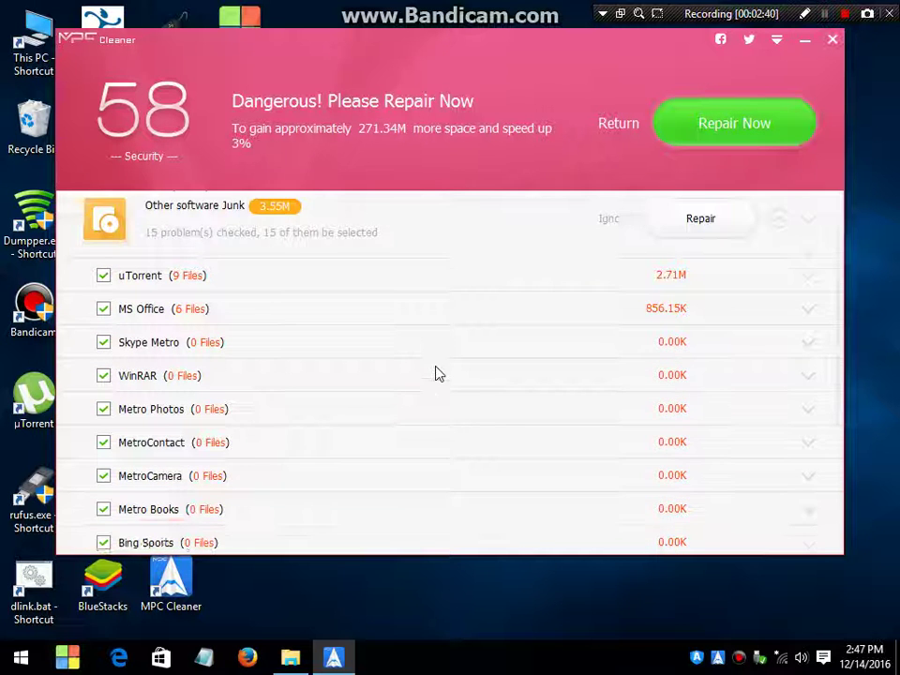
pyautogui.scroll(10, 440, 360)
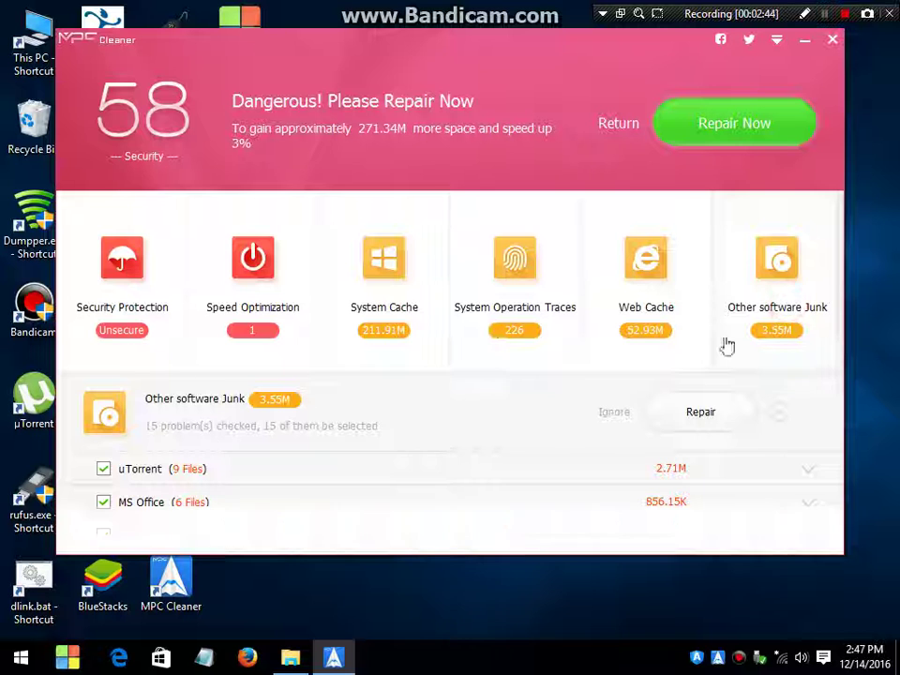
pyautogui.click(727, 346)
pyautogui.click(279, 328)
pyautogui.click(248, 223)
pyautogui.click(147, 474)
pyautogui.click(127, 255)
# Include all Edge, IE and Firefox items of the Web Traces results in the repair selection
pyautogui.click(271, 393)
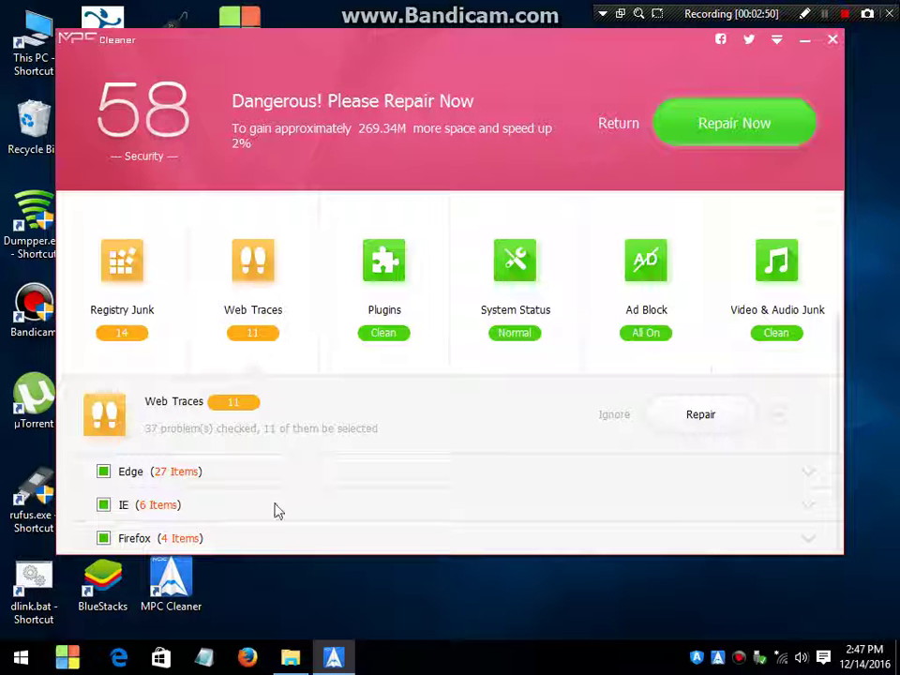
pyautogui.click(101, 477)
pyautogui.click(132, 479)
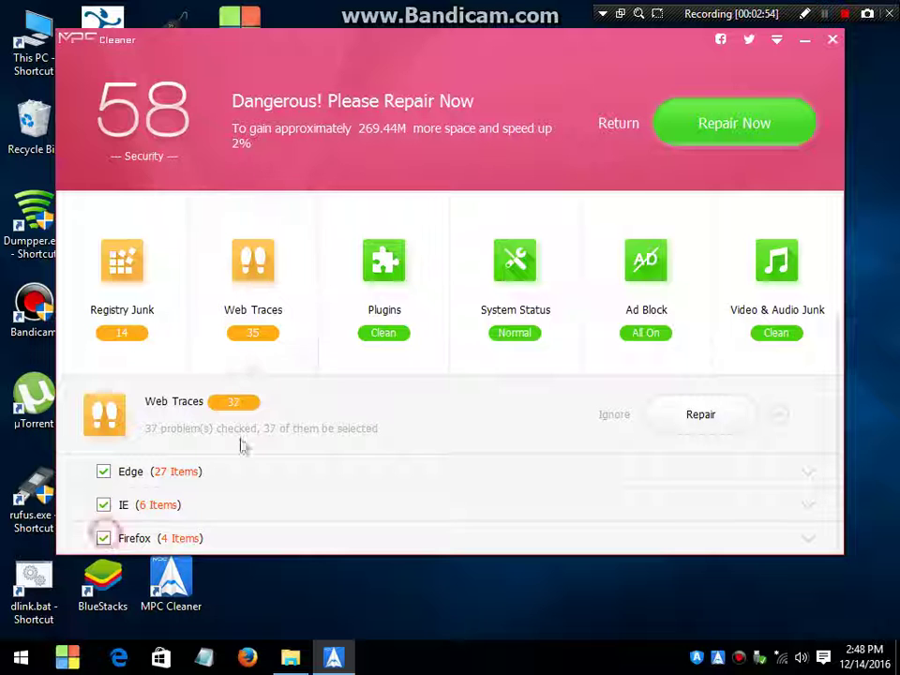
pyautogui.click(261, 351)
# Repair all selected problems, complete the repair and close the MPC Cleaner window
pyautogui.click(739, 125)
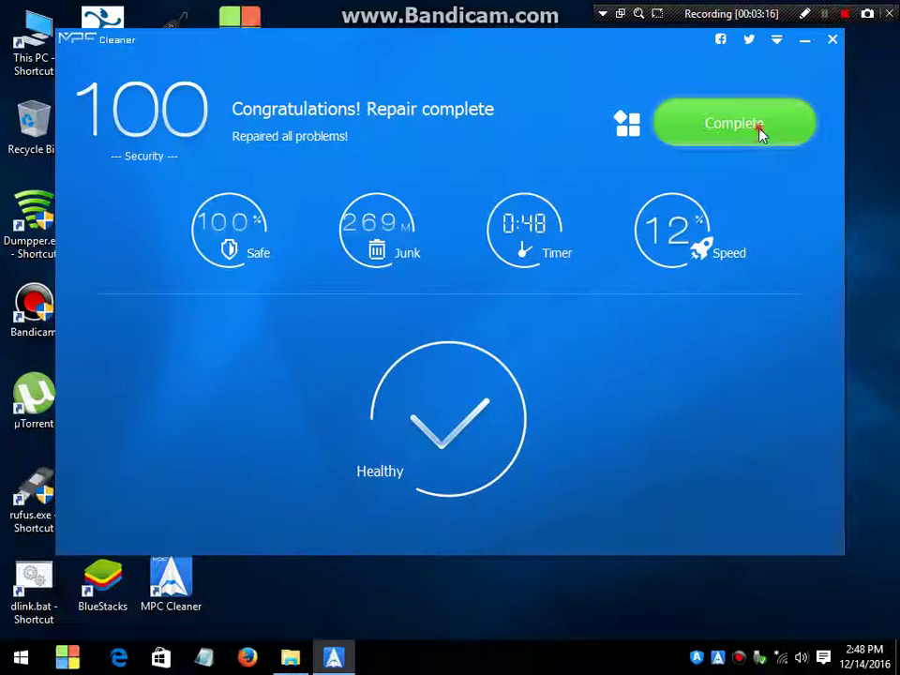
pyautogui.click(760, 134)
pyautogui.click(832, 40)
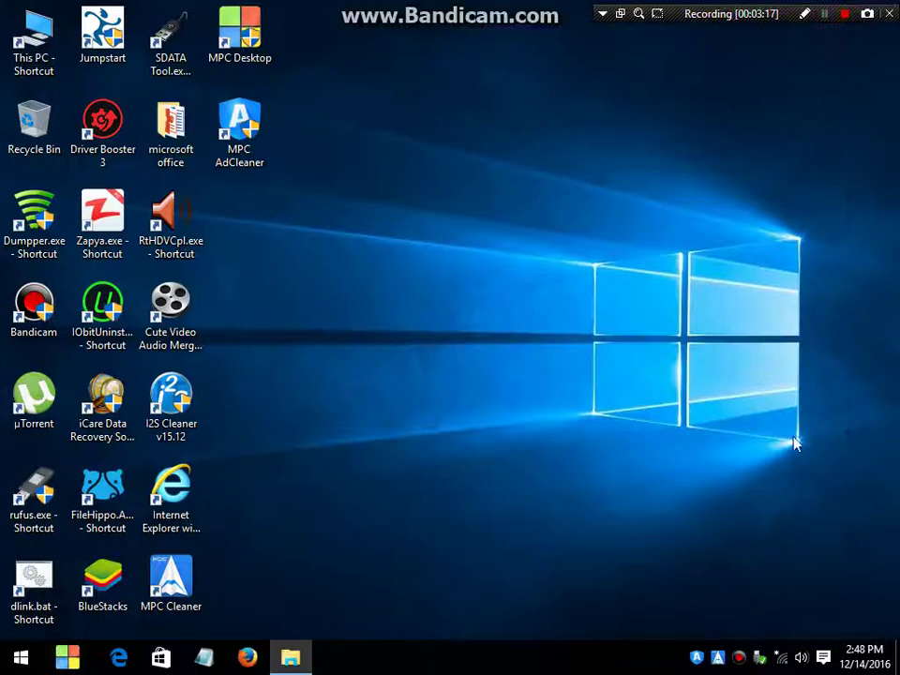
# Quit the MPC Cleaner and MPC AdCleaner programs still running in the background, declining Do Not Disturb Mode
pyautogui.rightClick(705, 664)
pyautogui.click(760, 641)
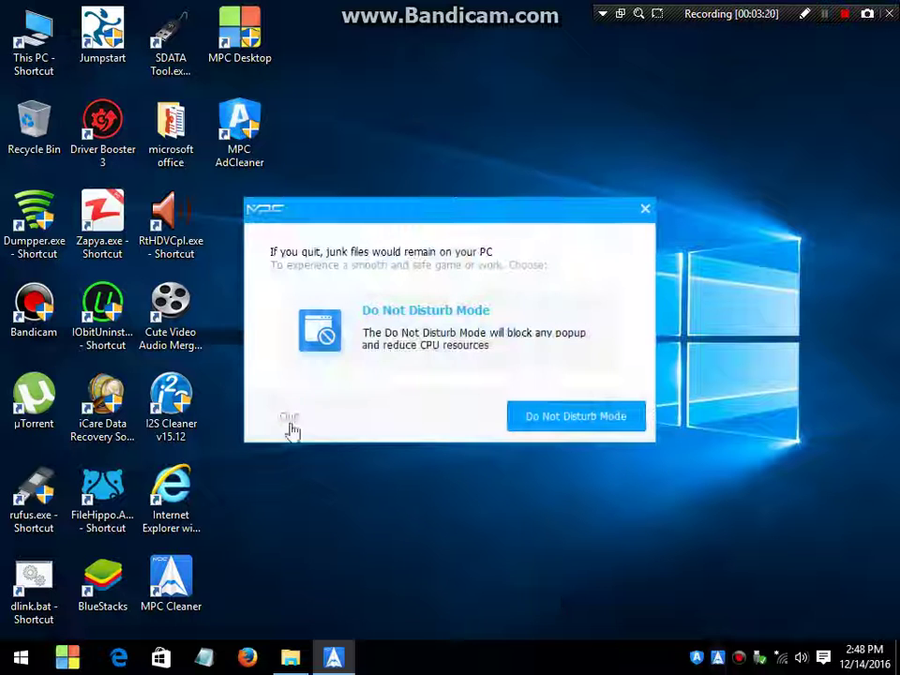
pyautogui.click(289, 418)
pyautogui.rightClick(739, 657)
pyautogui.rightClick(717, 657)
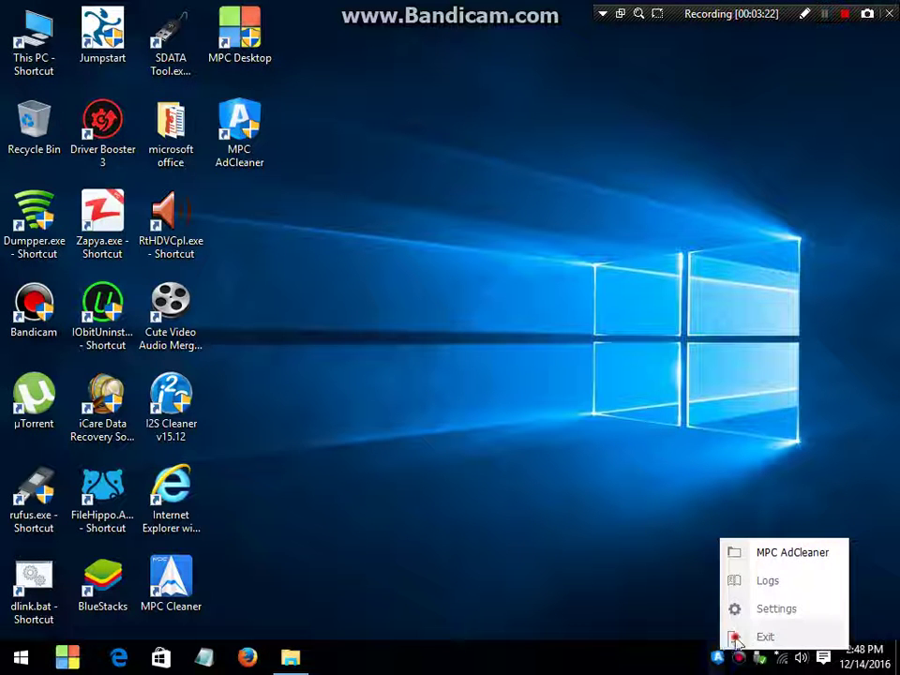
pyautogui.click(736, 642)
# Check the free space of the drives in This PC after refreshing the view, and close the window
pyautogui.doubleClick(24, 73)
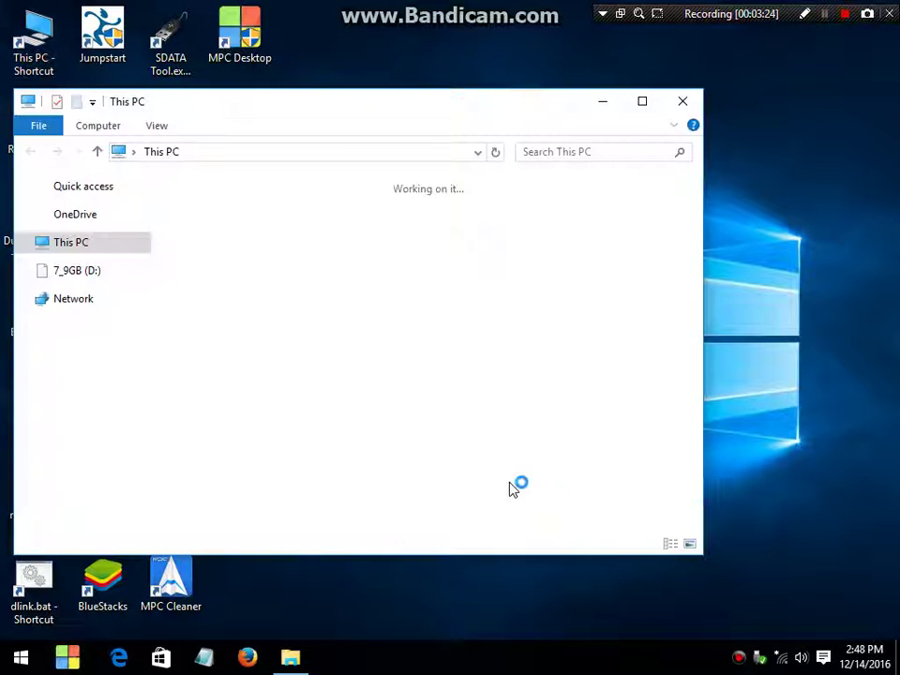
pyautogui.rightClick(480, 511)
pyautogui.click(553, 400)
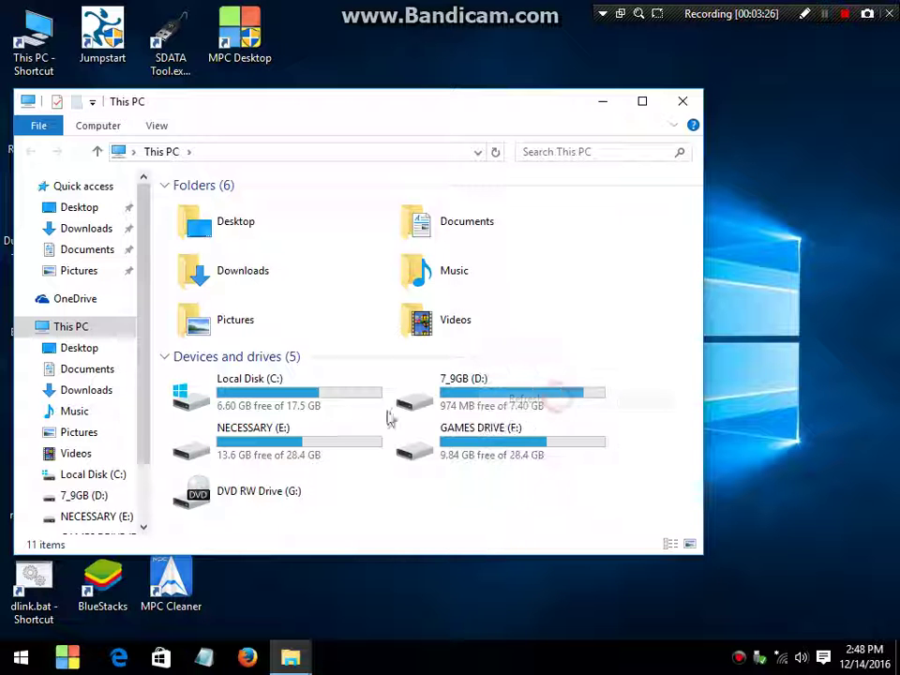
pyautogui.click(682, 100)
# Open Task Manager and review the running processes sorted by name
pyautogui.rightClick(500, 662)
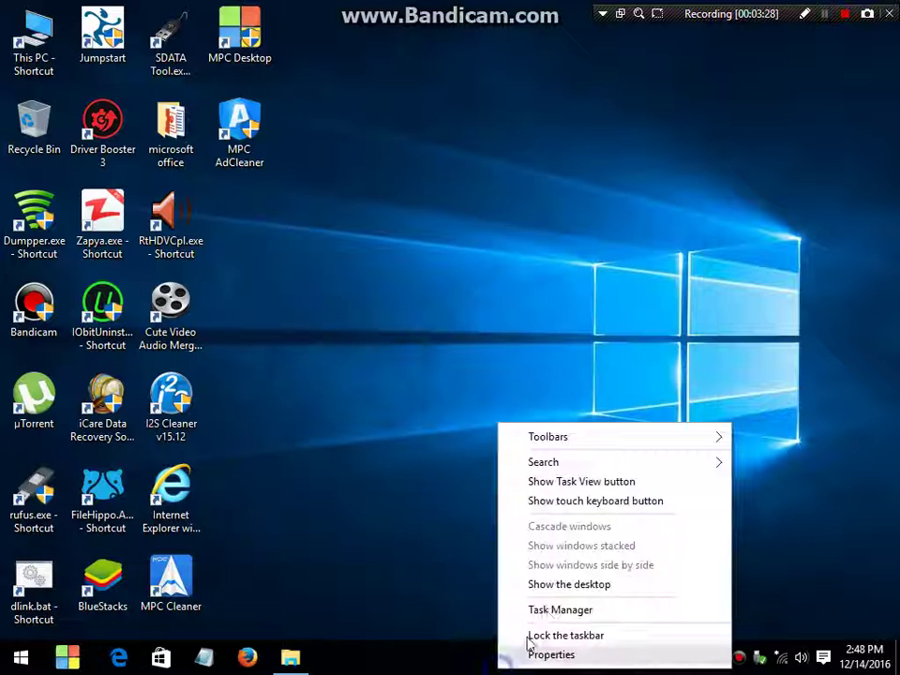
pyautogui.click(551, 612)
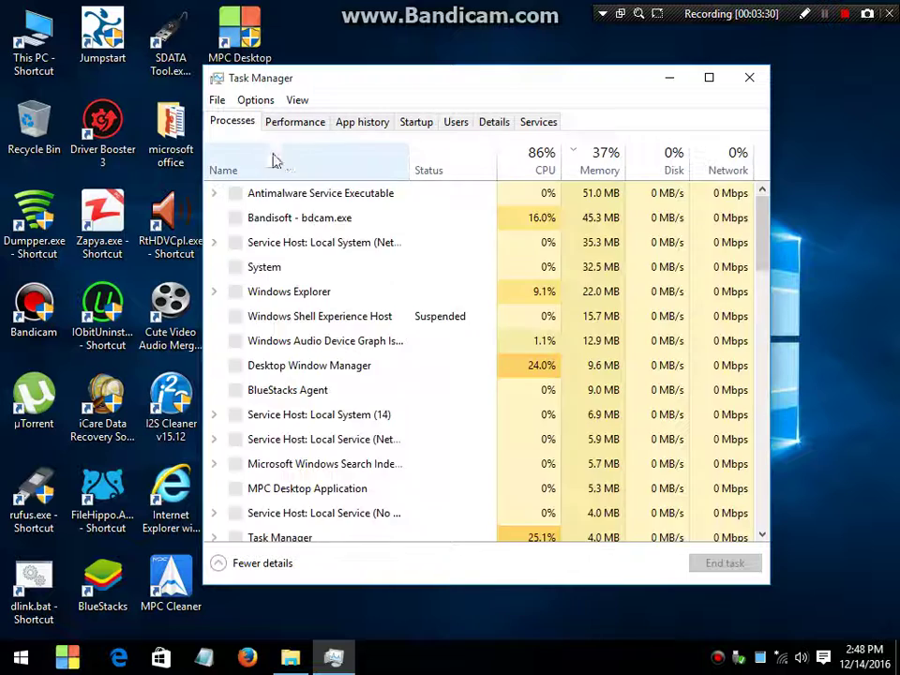
pyautogui.click(281, 157)
pyautogui.scroll(-2, 297, 349)
pyautogui.scroll(-5, 298, 351)
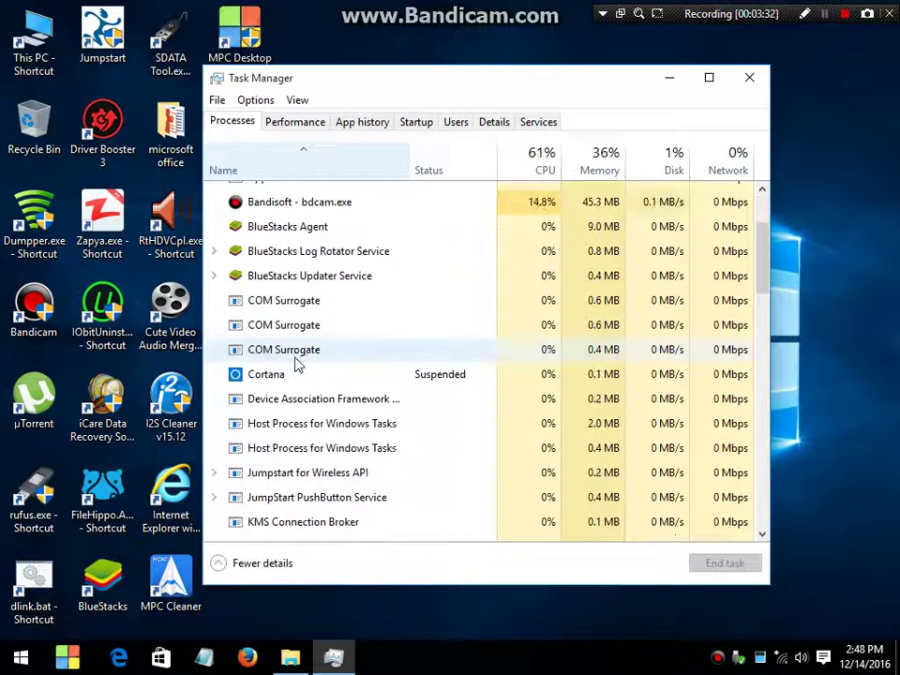
pyautogui.scroll(-3, 302, 416)
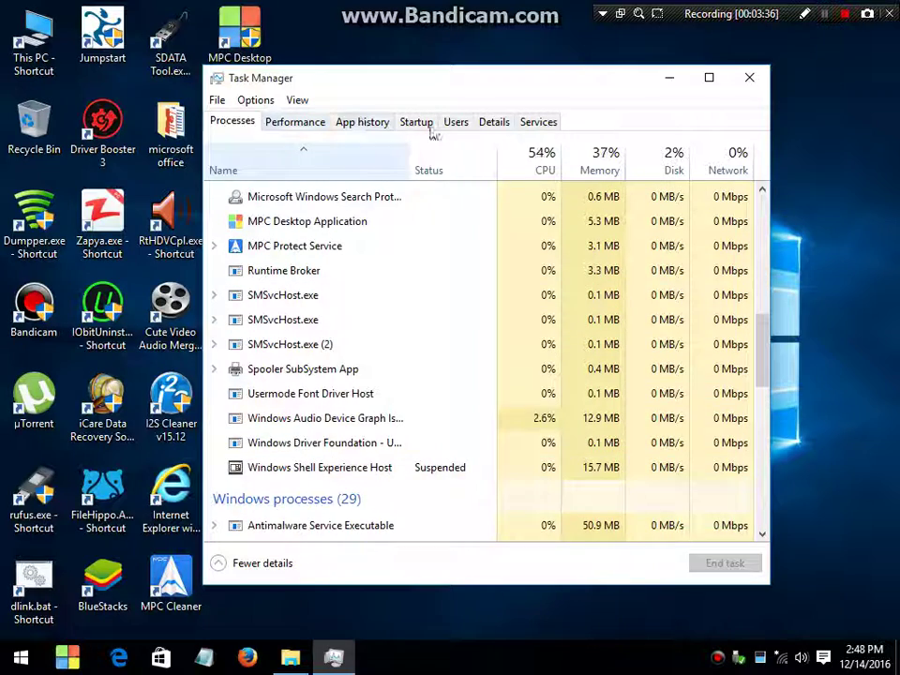
# Find the Windows Update service (wuauserv) in Task Manager's list of services and open the Services console from it
pyautogui.click(535, 123)
pyautogui.moveTo(761, 174); pyautogui.dragTo(760, 538)
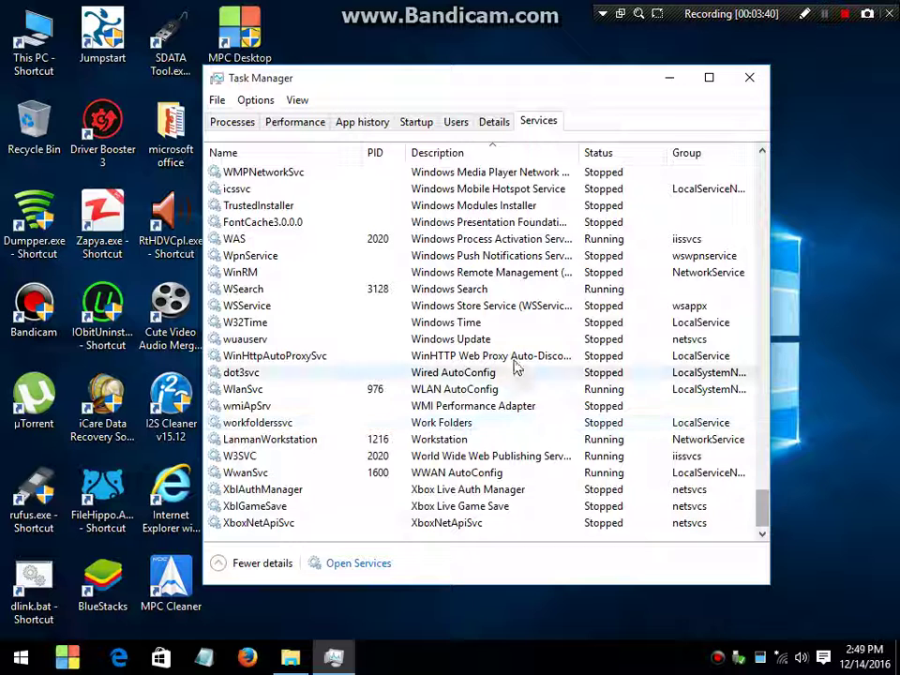
pyautogui.rightClick(474, 339)
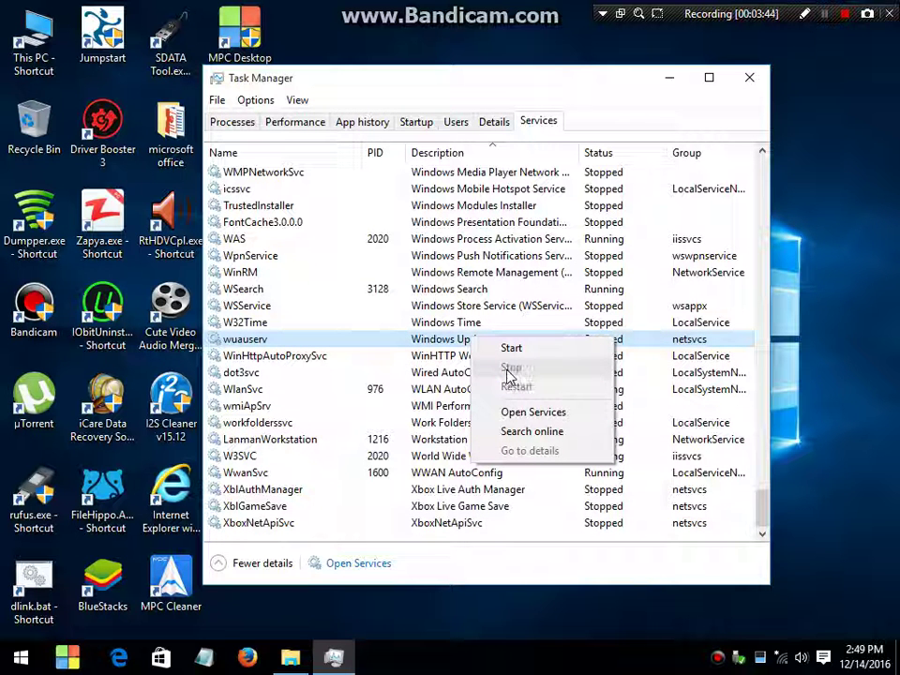
pyautogui.click(419, 377)
pyautogui.click(362, 122)
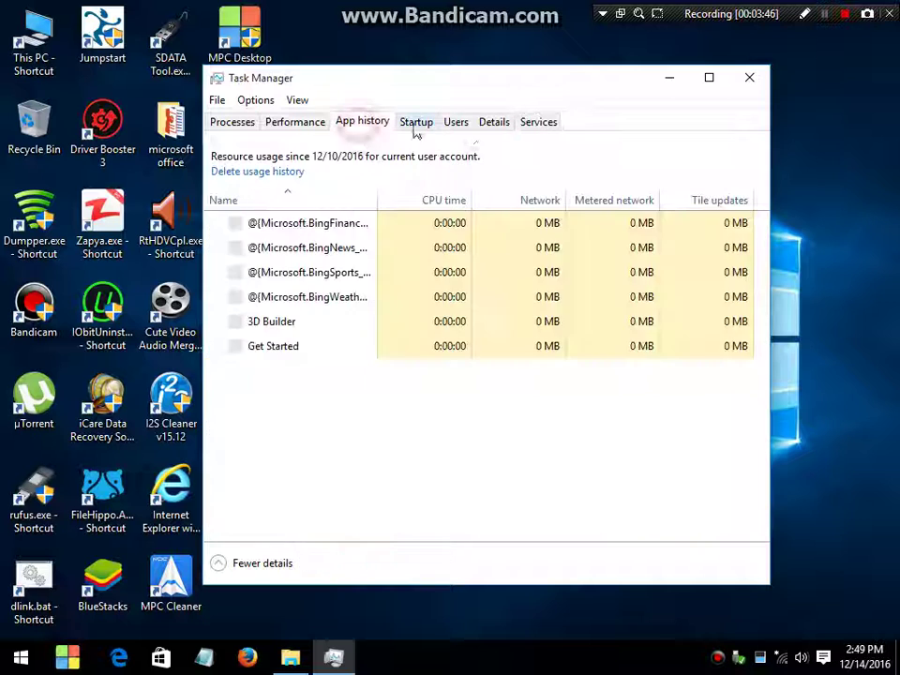
pyautogui.click(554, 126)
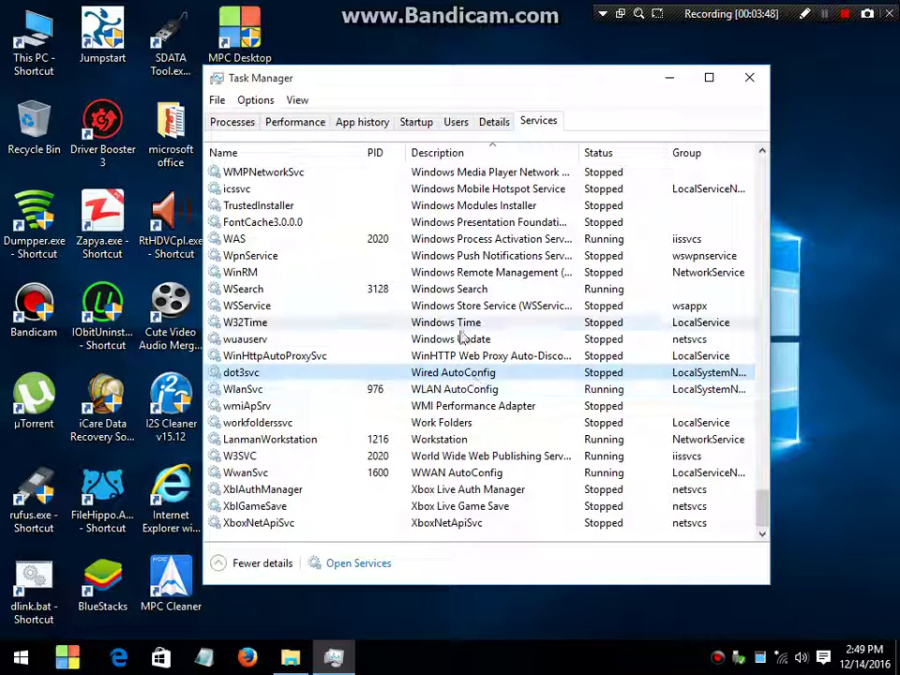
pyautogui.rightClick(493, 341)
pyautogui.click(514, 420)
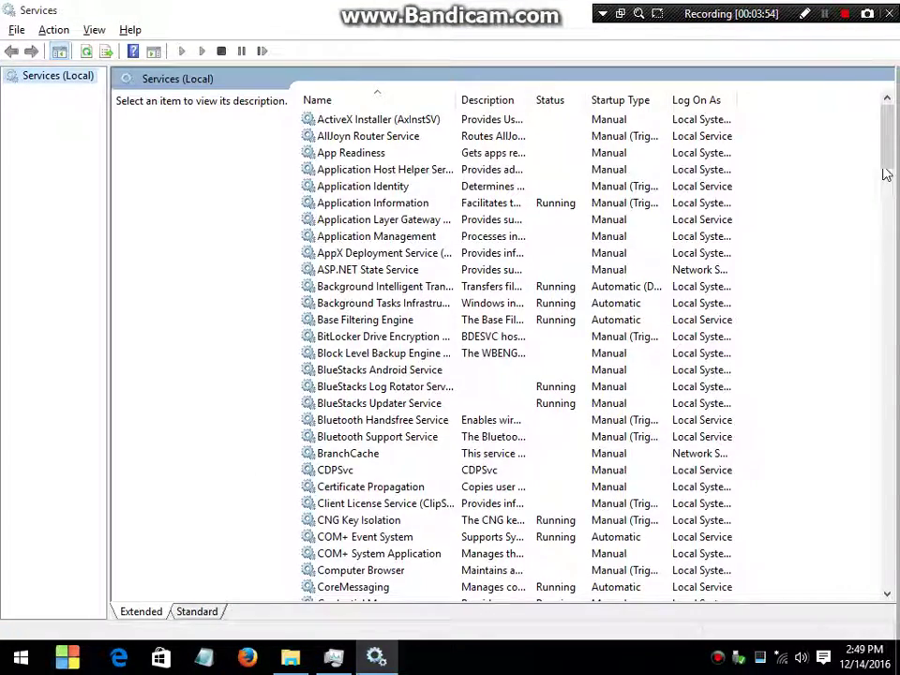
# Set the Windows Update service's startup type to Manual and apply the change
pyautogui.moveTo(886, 175); pyautogui.dragTo(889, 583)
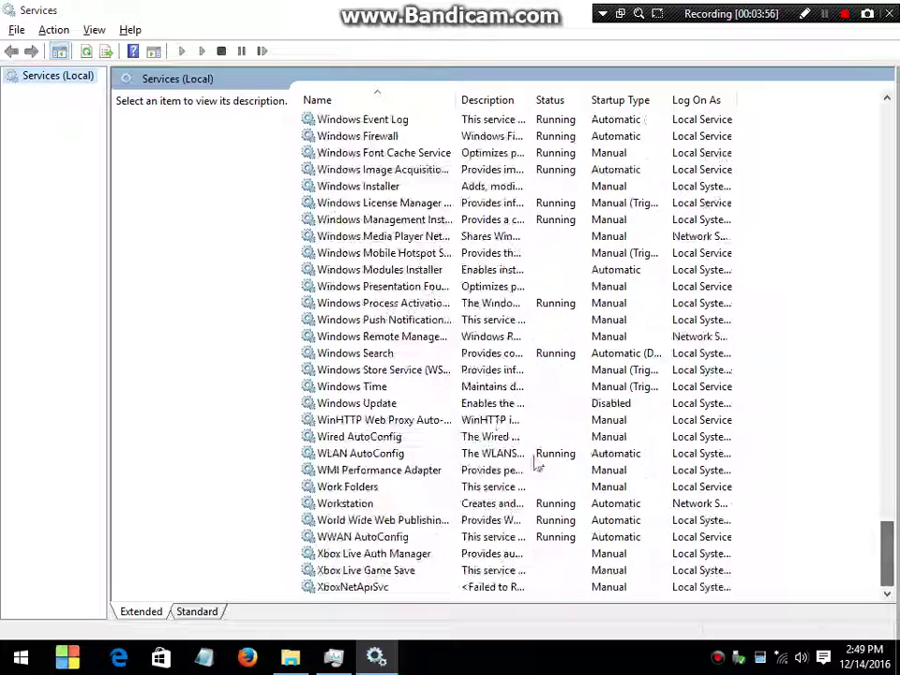
pyautogui.rightClick(394, 405)
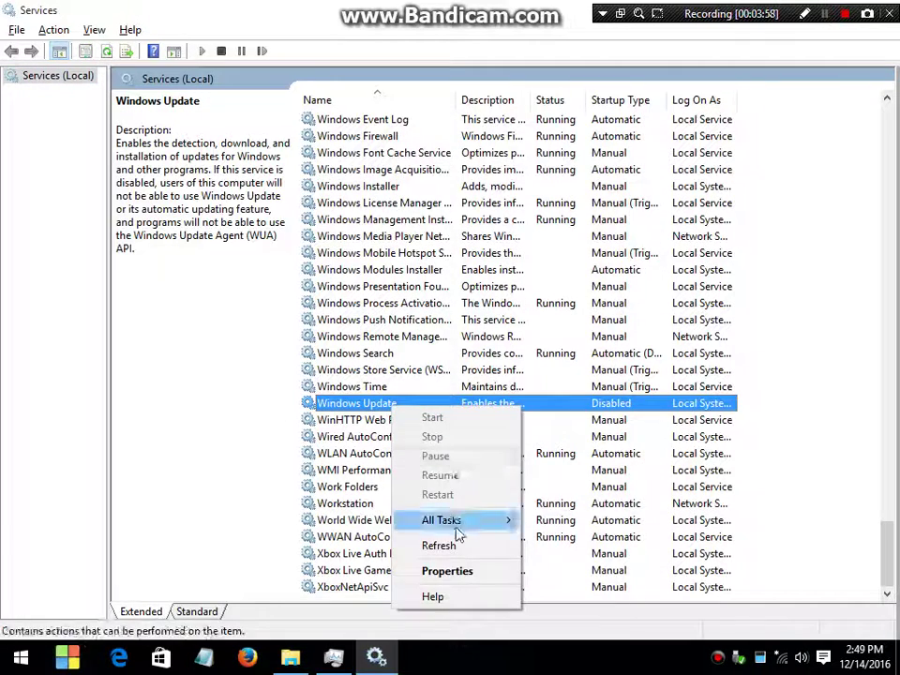
pyautogui.click(460, 573)
pyautogui.click(459, 310)
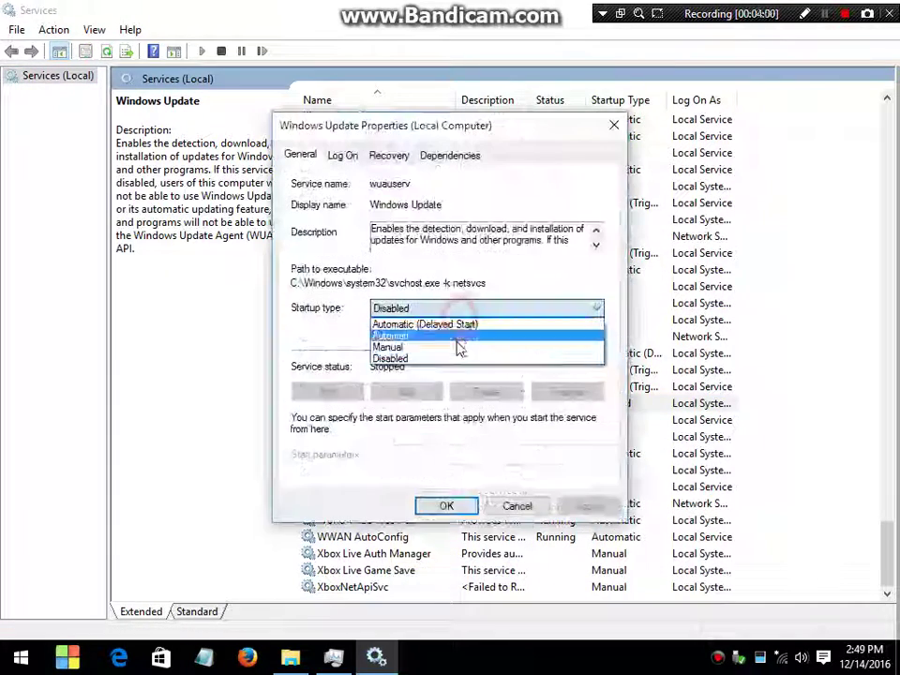
pyautogui.click(459, 346)
pyautogui.click(446, 505)
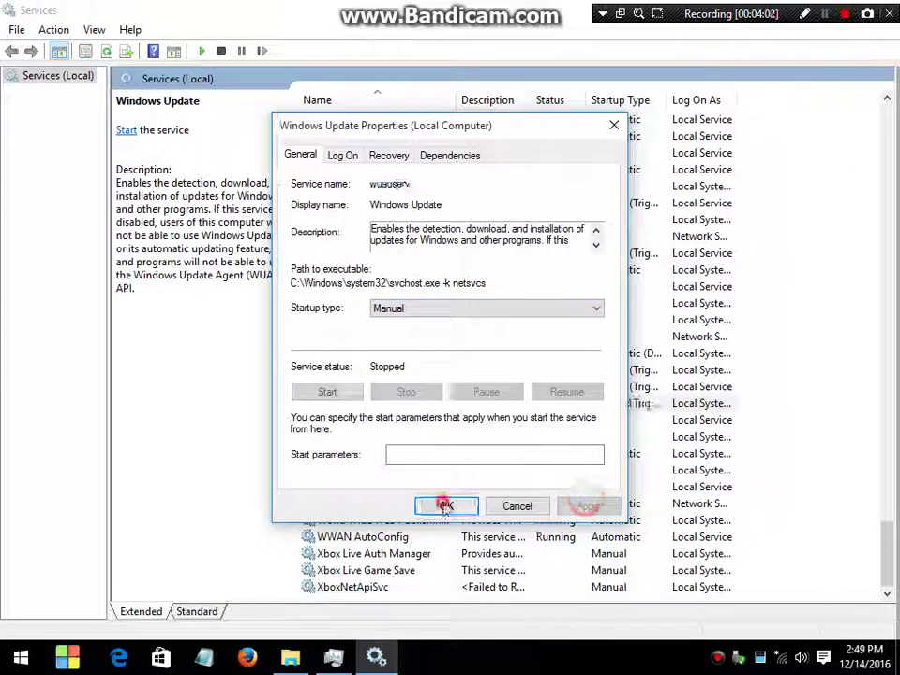
# Close the Services console and Task Manager, and refresh the desktop
pyautogui.moveTo(432, 18); pyautogui.dragTo(554, 105)
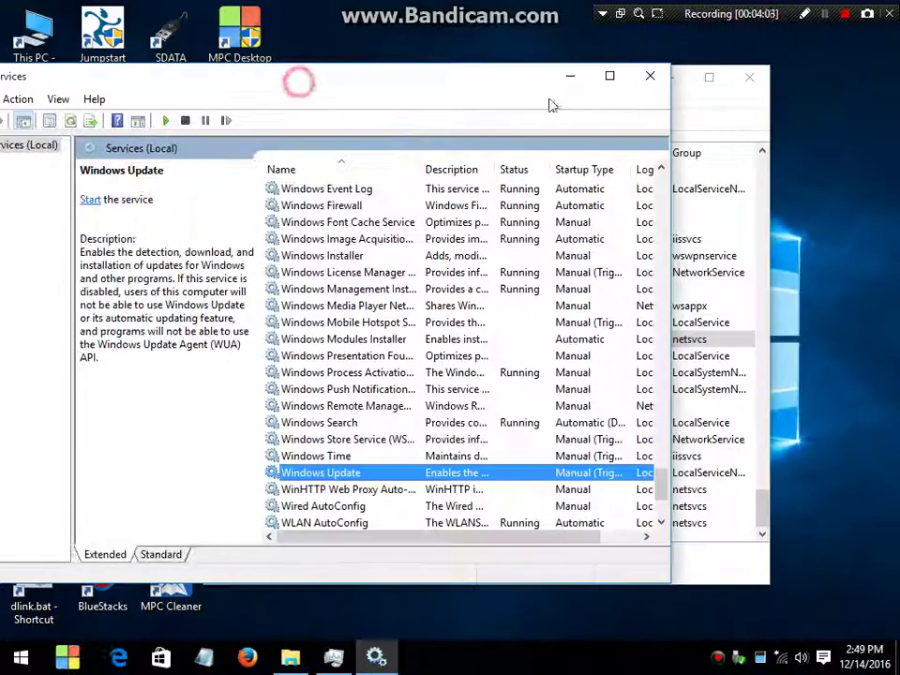
pyautogui.click(650, 77)
pyautogui.click(749, 76)
pyautogui.rightClick(591, 41)
pyautogui.click(662, 92)
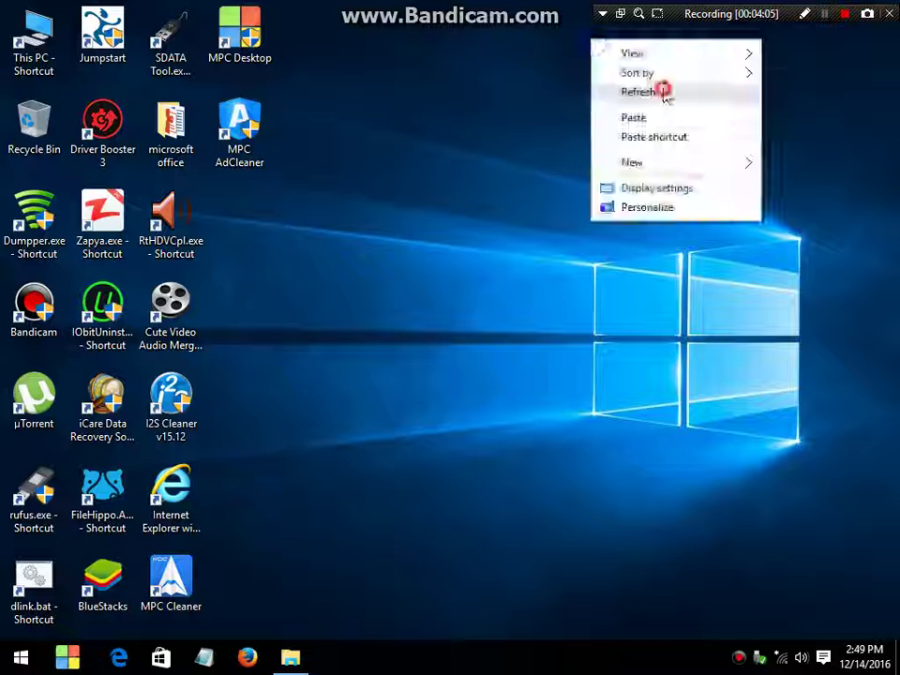
# Close the remaining File Explorer window from the taskbar
pyautogui.rightClick(294, 645)
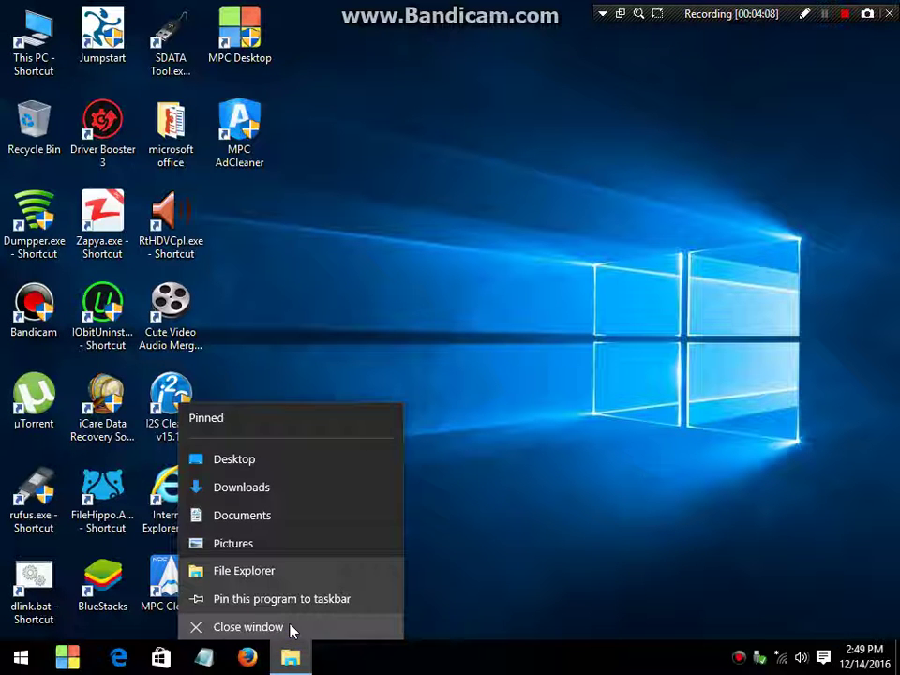